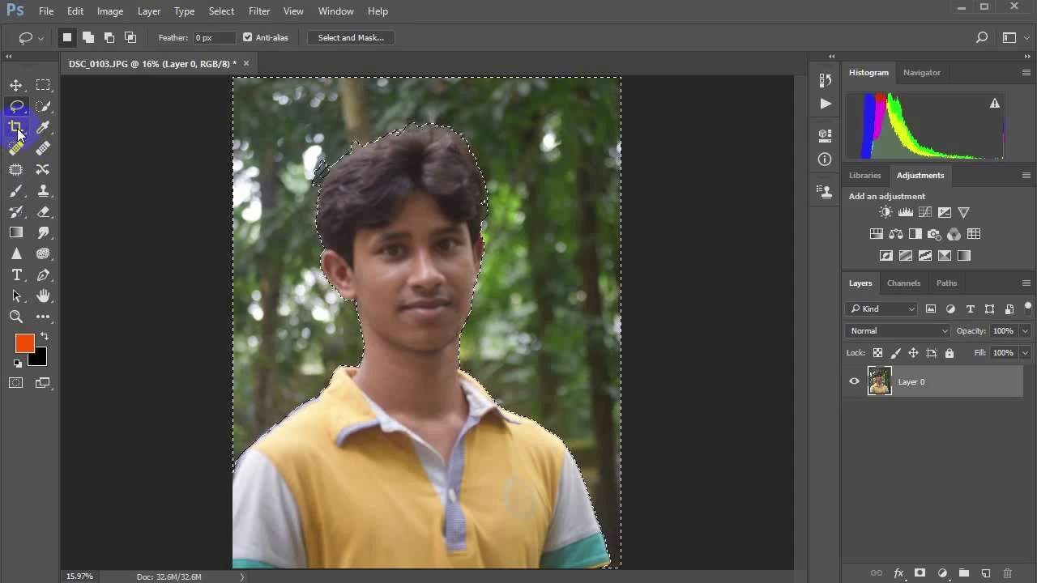
# Step: Crop the DSC_0103.JPG portrait to a 1.5 × 1.9 ratio around the man
pyautogui.click(15, 130)
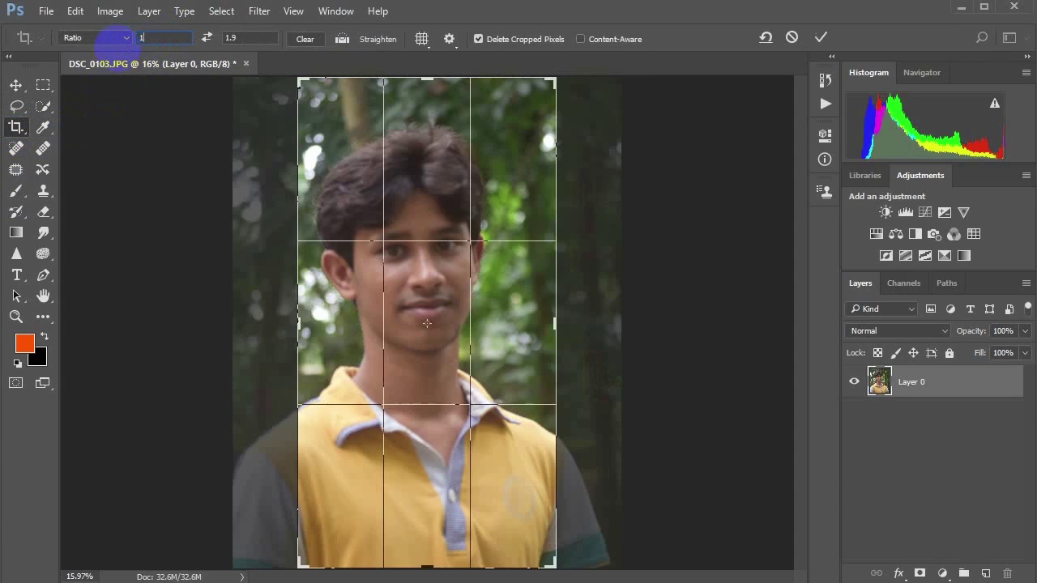
pyautogui.write('1.5')
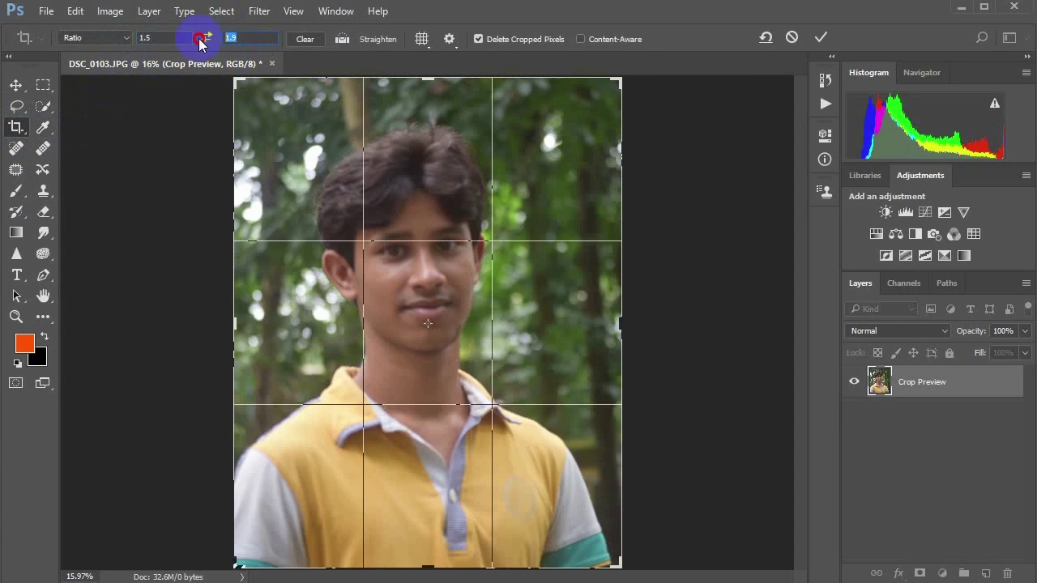
pyautogui.write('1')
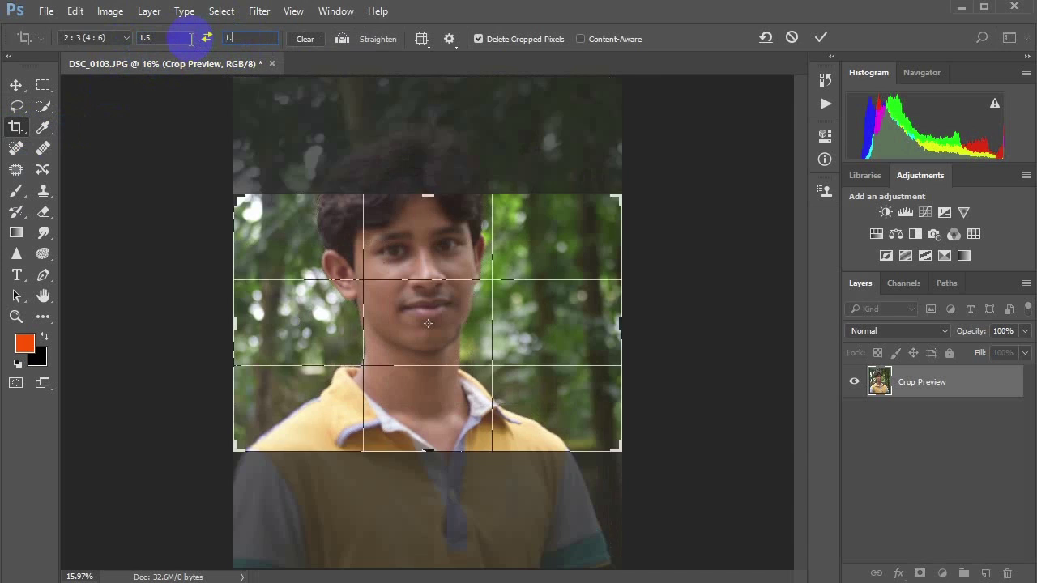
pyautogui.write('9')
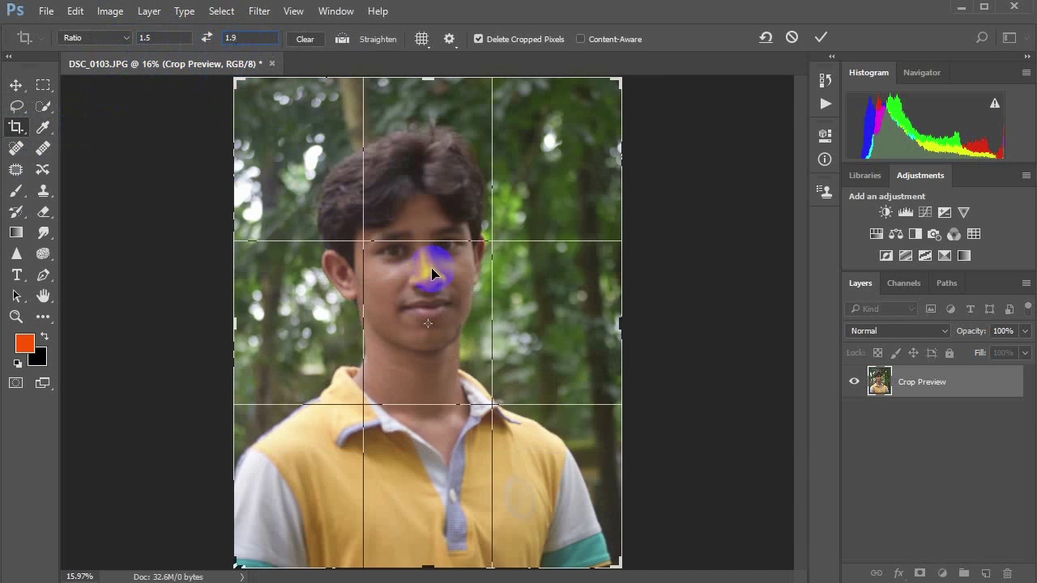
pyautogui.click(431, 274)
pyautogui.press('Return')
pyautogui.click(18, 149)
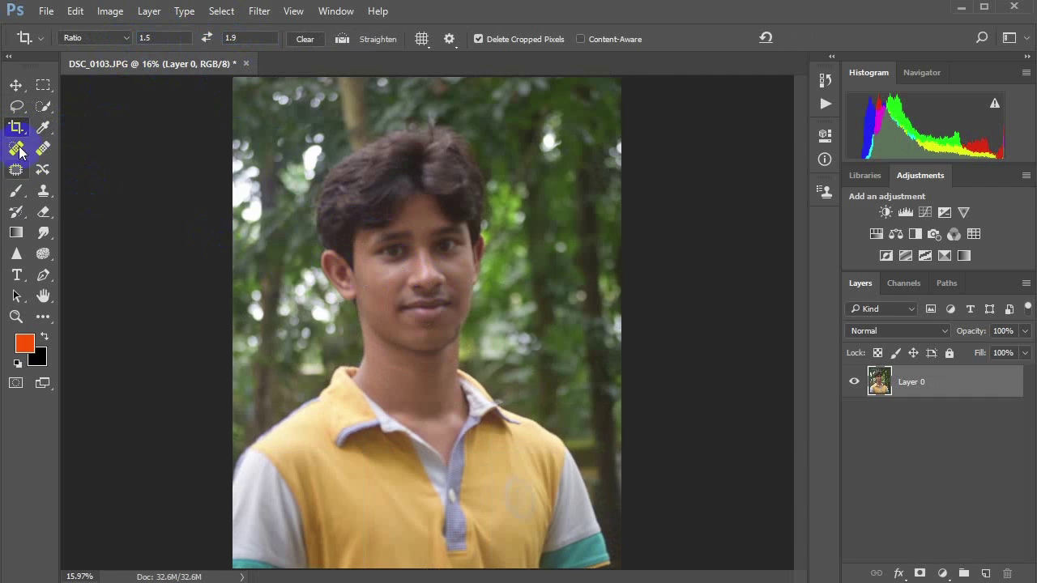
# Step: Select the man's shirt, face and hair with the Quick Selection Tool
pyautogui.click(43, 105)
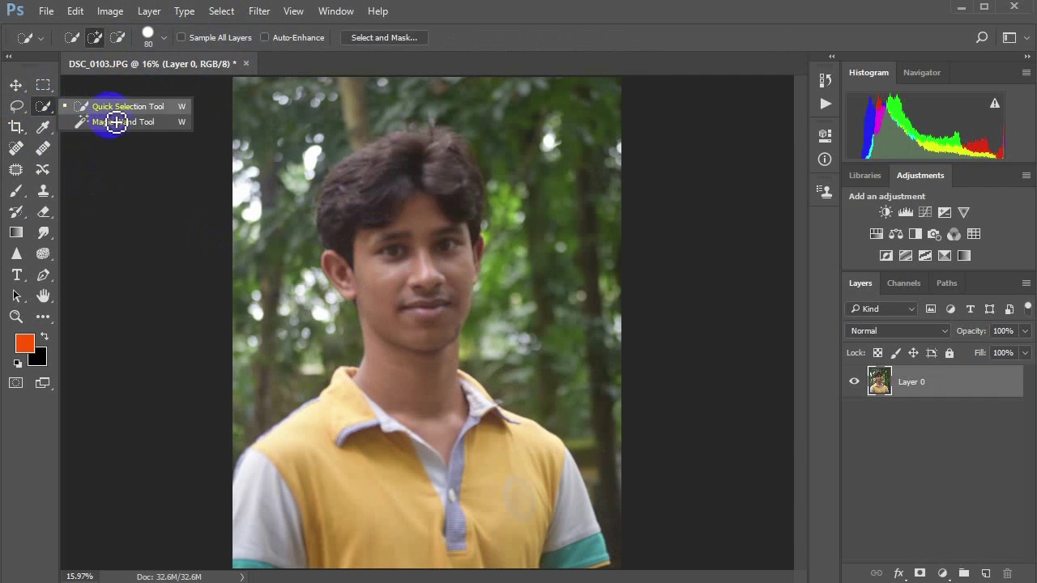
pyautogui.click(105, 106)
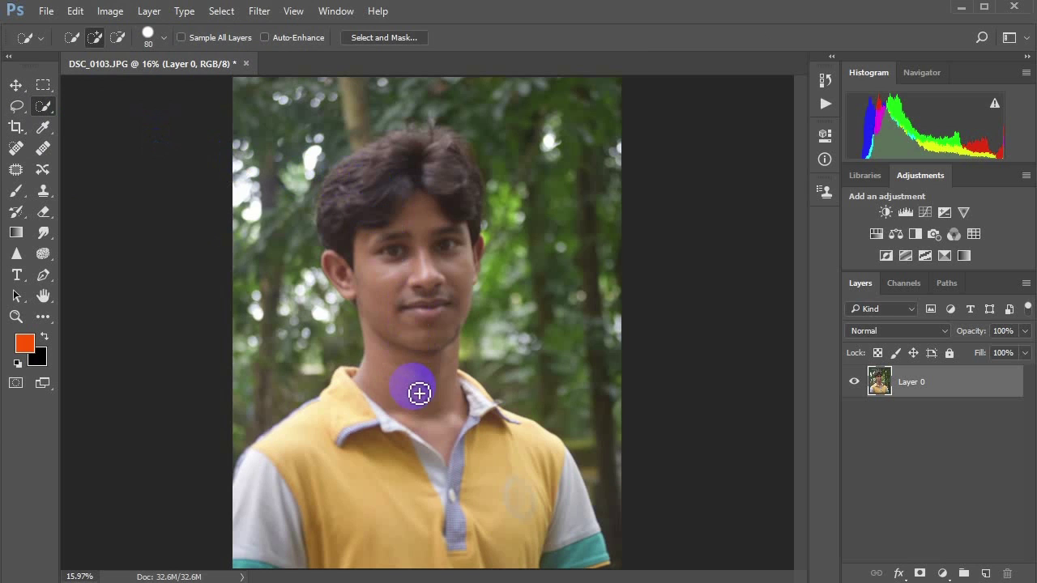
pyautogui.moveTo(409, 390)
pyautogui.mouseDown()
pyautogui.moveTo(347, 493)
pyautogui.moveTo(487, 431)
pyautogui.moveTo(410, 317)
pyautogui.moveTo(401, 245)
pyautogui.mouseUp()
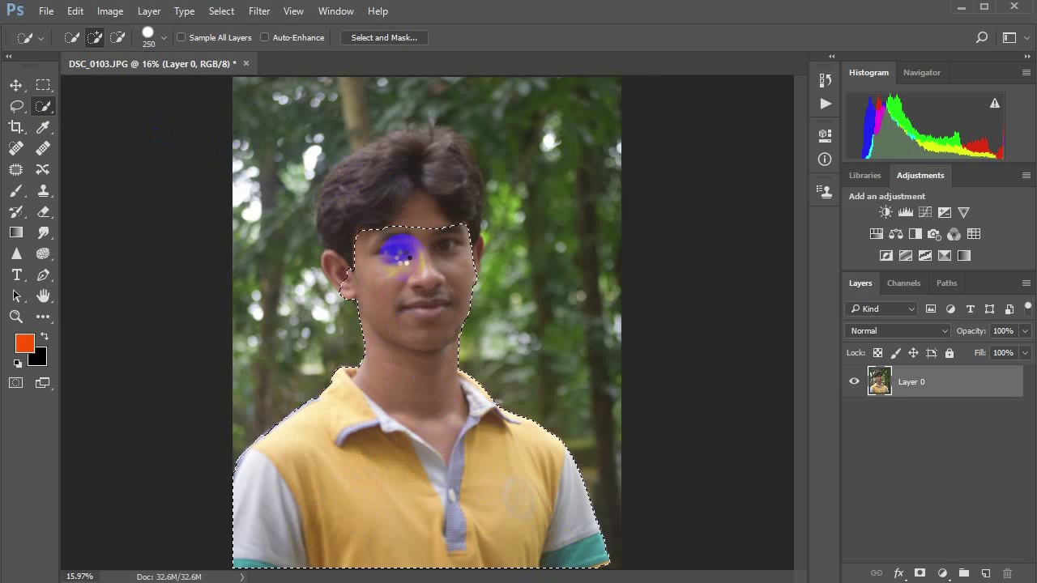
pyautogui.moveTo(400, 253); pyautogui.dragTo(430, 174)
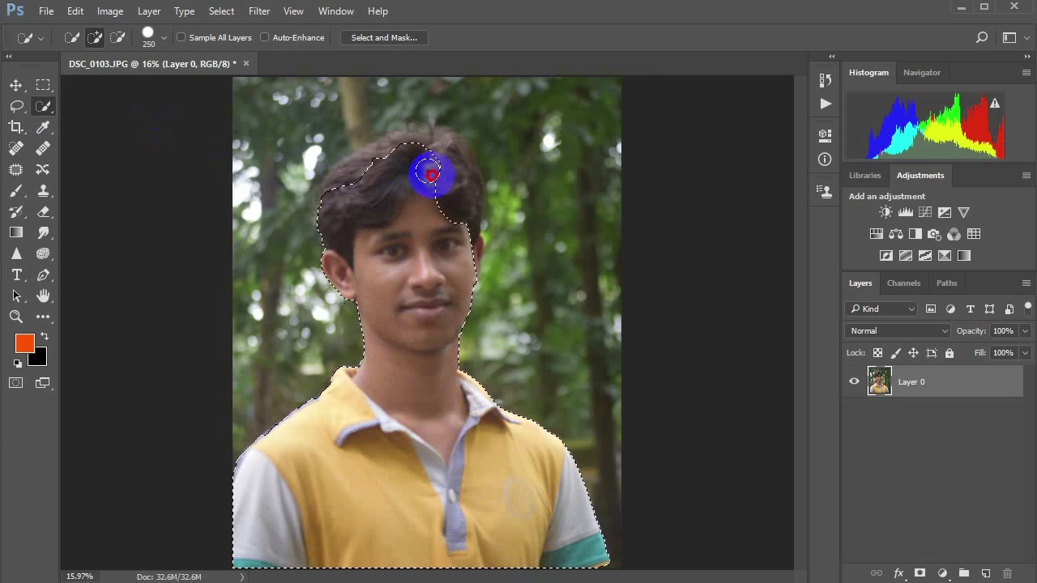
pyautogui.press('[')
pyautogui.press('[')
pyautogui.press('[')
pyautogui.hotkey('ctrl', '+')
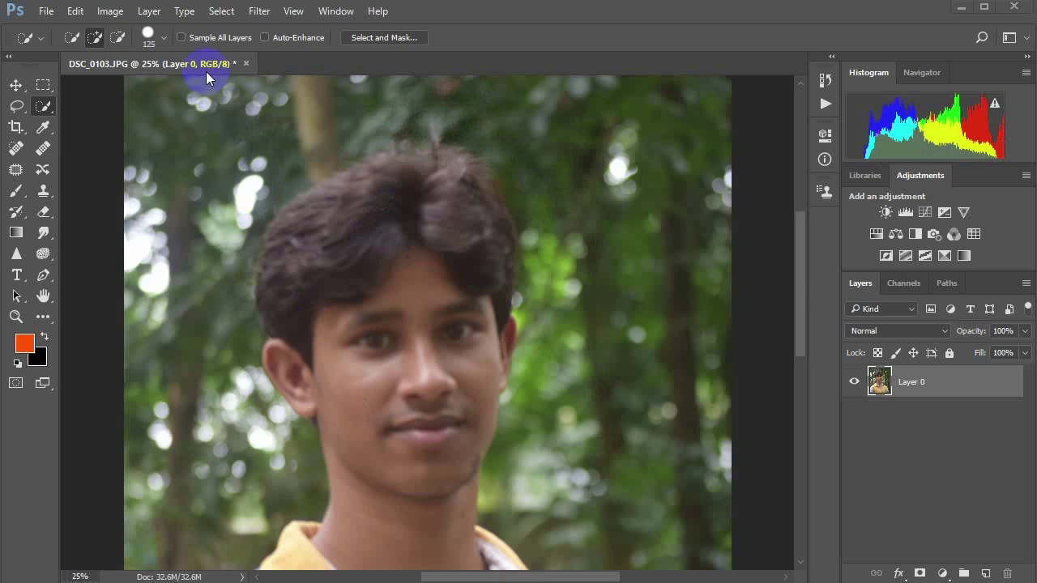
pyautogui.click(380, 37)
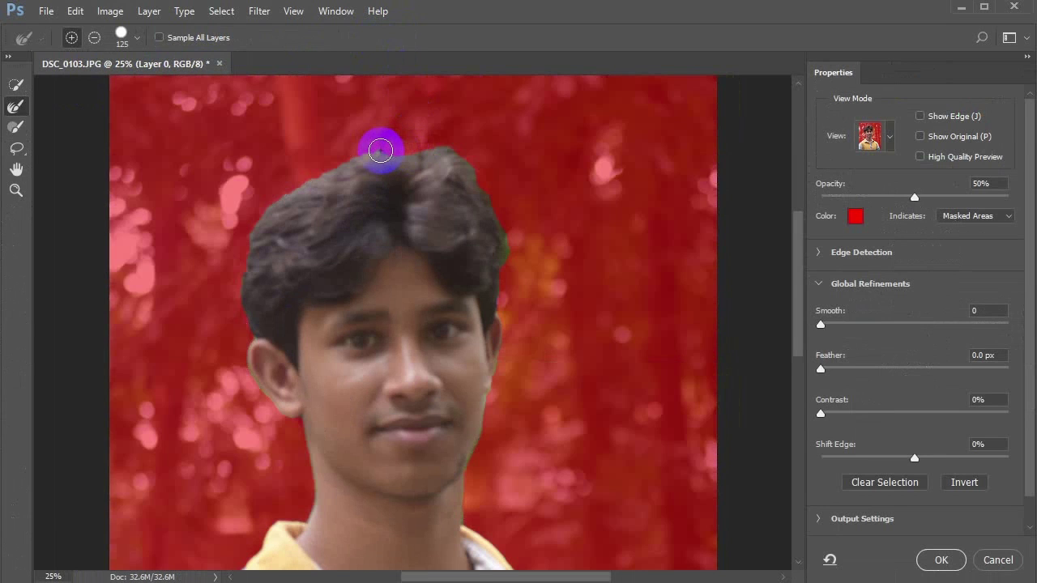
# Step: Brush along the hair with a smaller Refine Edge Brush and apply the refined selection
pyautogui.press('[')
pyautogui.moveTo(384, 153)
pyautogui.mouseDown()
pyautogui.moveTo(507, 241)
pyautogui.moveTo(507, 272)
pyautogui.moveTo(463, 232)
pyautogui.moveTo(408, 218)
pyautogui.moveTo(435, 174)
pyautogui.moveTo(466, 161)
pyautogui.moveTo(507, 255)
pyautogui.moveTo(502, 262)
pyautogui.moveTo(411, 158)
pyautogui.moveTo(432, 154)
pyautogui.moveTo(378, 160)
pyautogui.moveTo(396, 141)
pyautogui.moveTo(423, 150)
pyautogui.moveTo(370, 153)
pyautogui.moveTo(290, 197)
pyautogui.moveTo(251, 240)
pyautogui.moveTo(246, 310)
pyautogui.moveTo(365, 389)
pyautogui.moveTo(437, 494)
pyautogui.mouseUp()
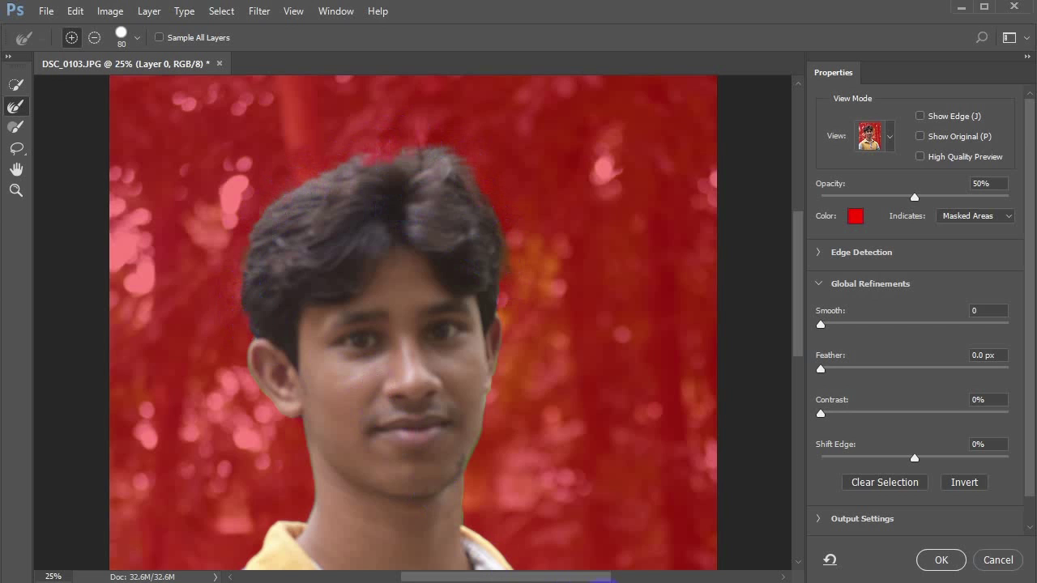
pyautogui.click(940, 560)
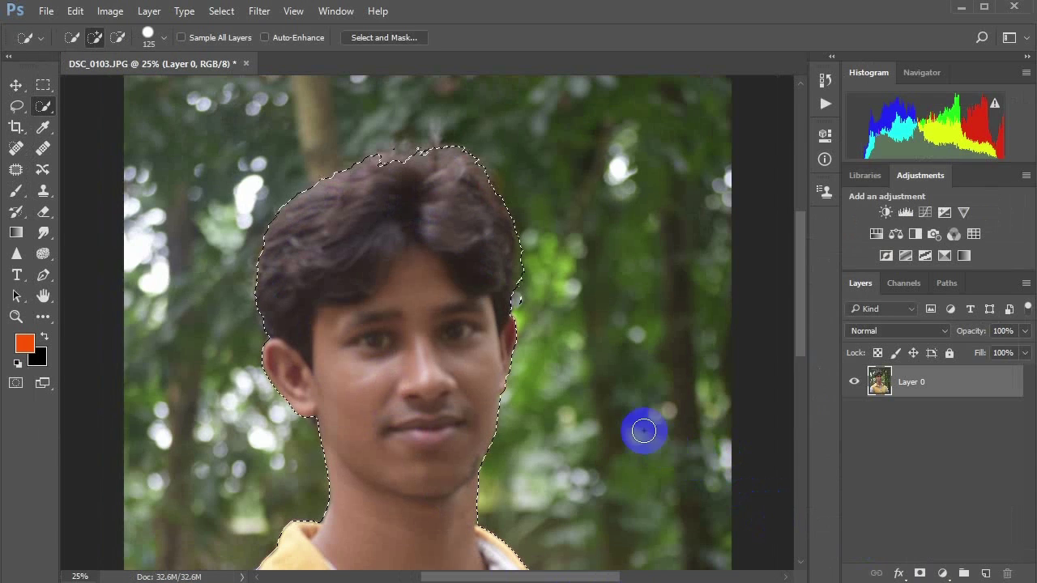
# Step: Invert the selection, delete the background, deselect, and add an empty Layer 1 below Layer 0
pyautogui.click(417, 298)
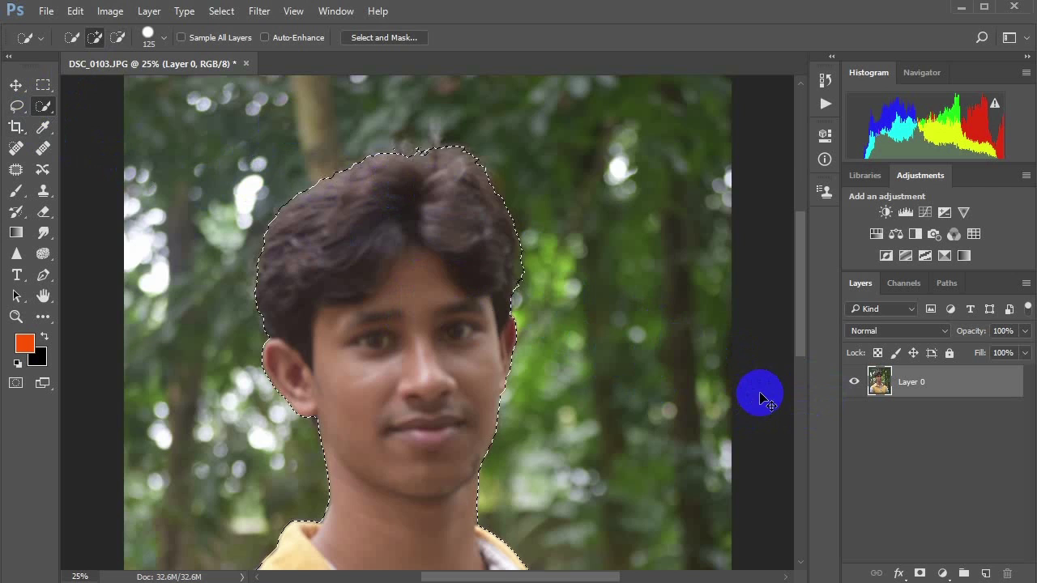
pyautogui.hotkey('ctrl', '0')
pyautogui.press('Delete')
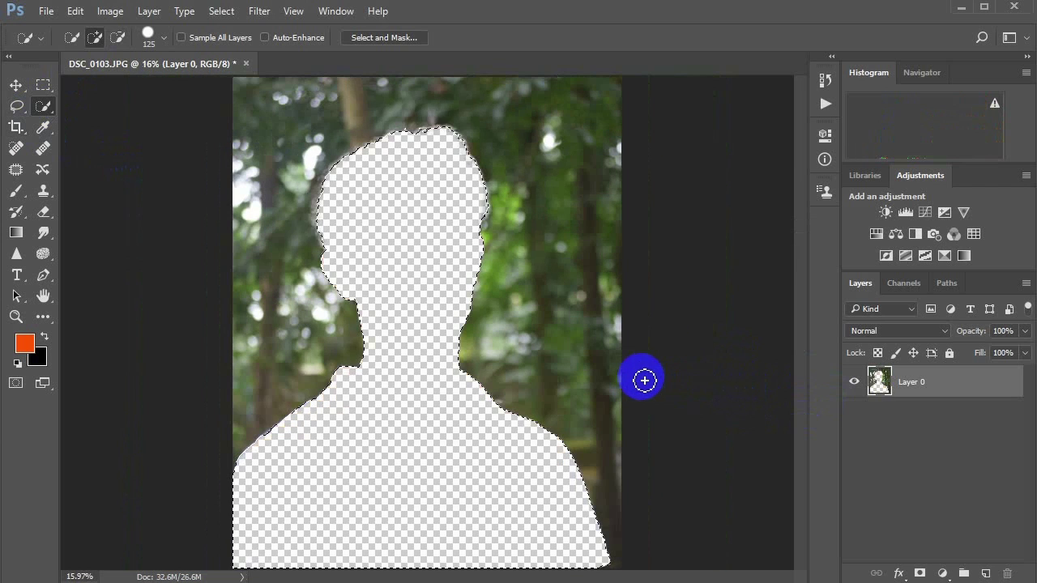
pyautogui.hotkey('ctrl', 'z')
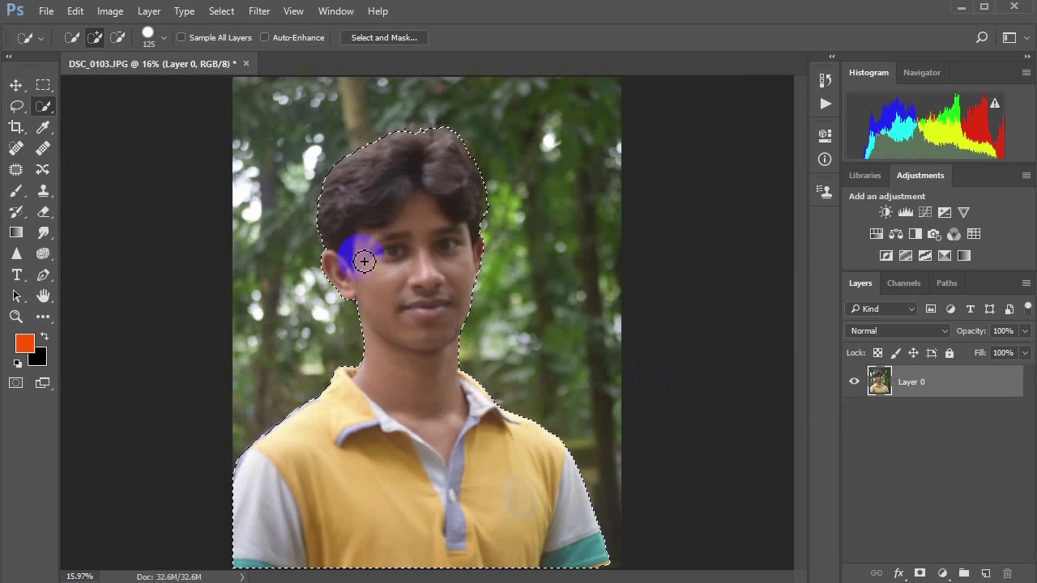
pyautogui.click(221, 10)
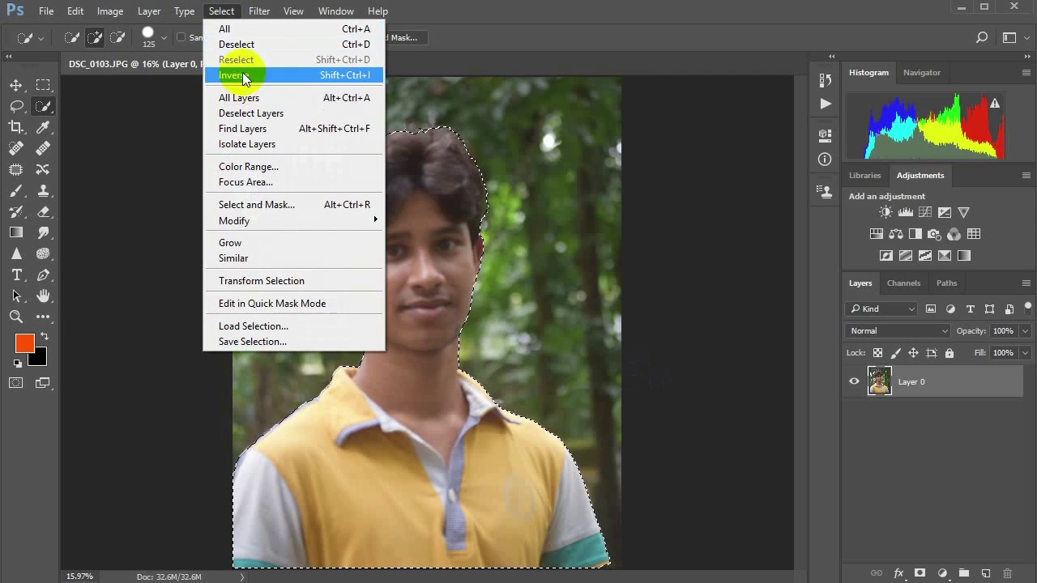
pyautogui.click(231, 75)
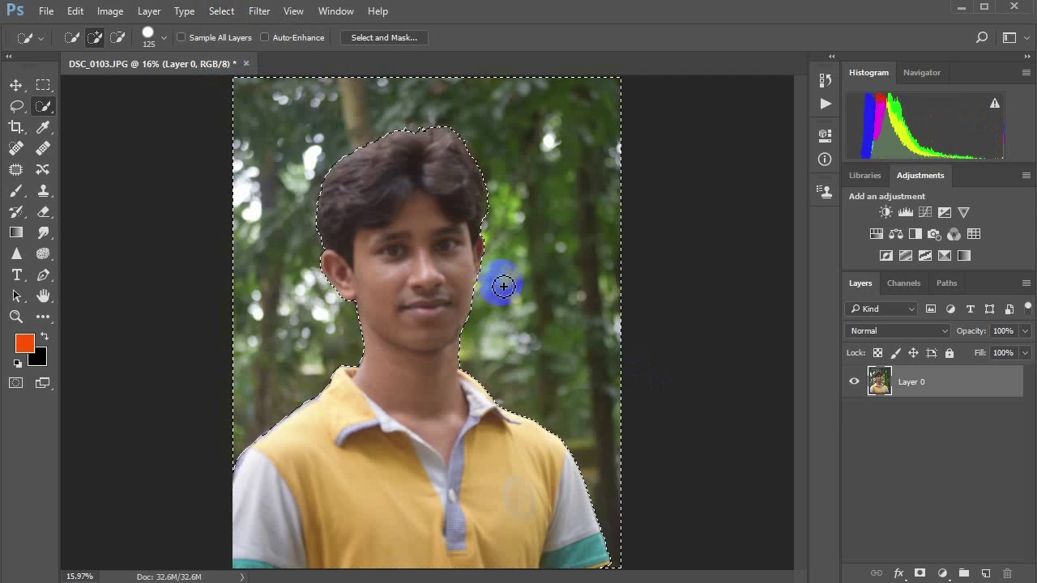
pyautogui.press('Delete')
pyautogui.hotkey('ctrl', 'd')
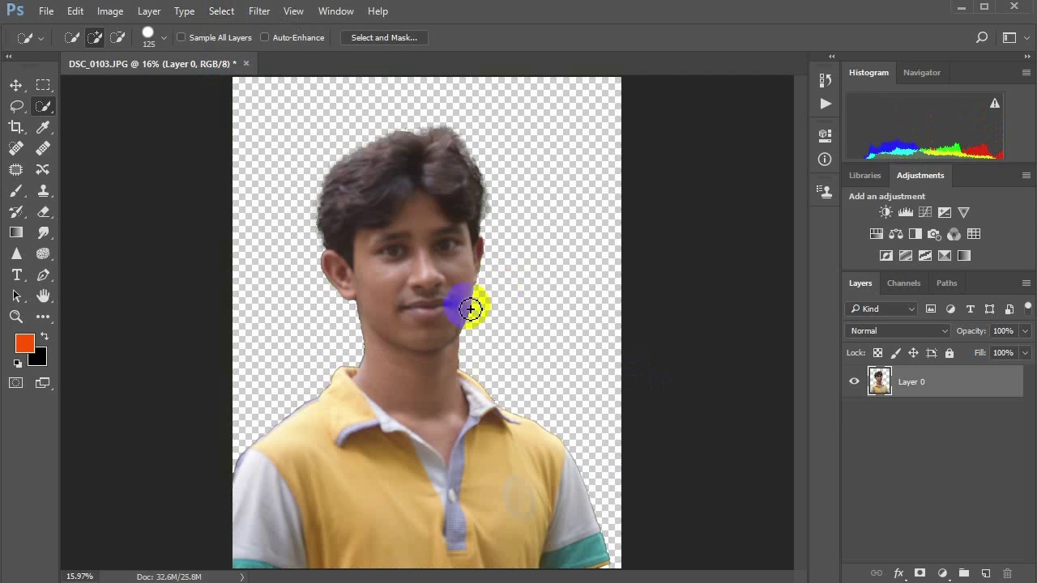
pyautogui.click(985, 570)
pyautogui.moveTo(937, 389); pyautogui.dragTo(937, 446)
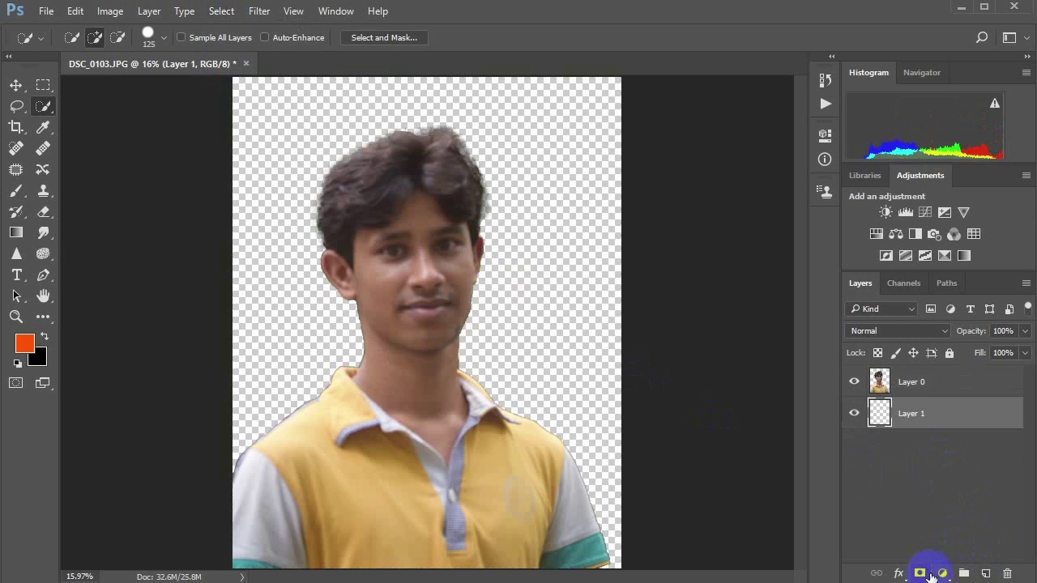
# Step: Add a light blue (c2d3ff) Solid Color fill layer behind the man
pyautogui.click(940, 573)
pyautogui.click(927, 227)
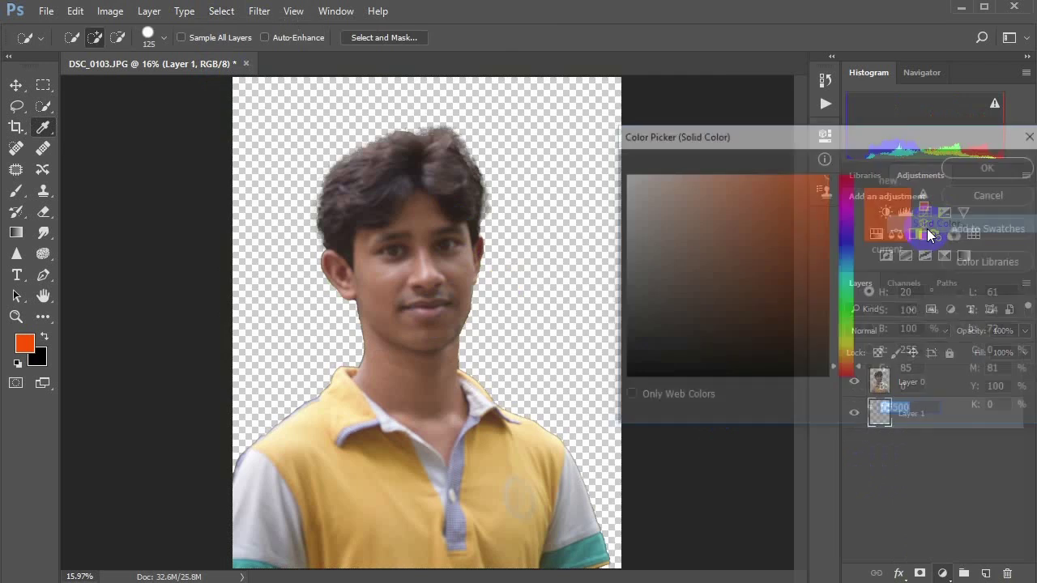
pyautogui.moveTo(702, 215); pyautogui.dragTo(625, 134)
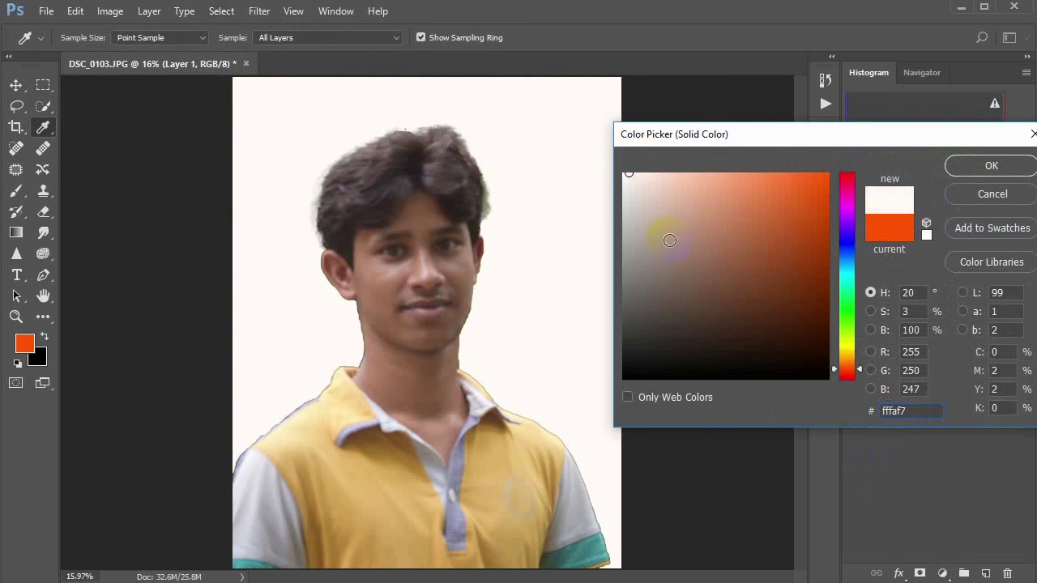
pyautogui.click(848, 253)
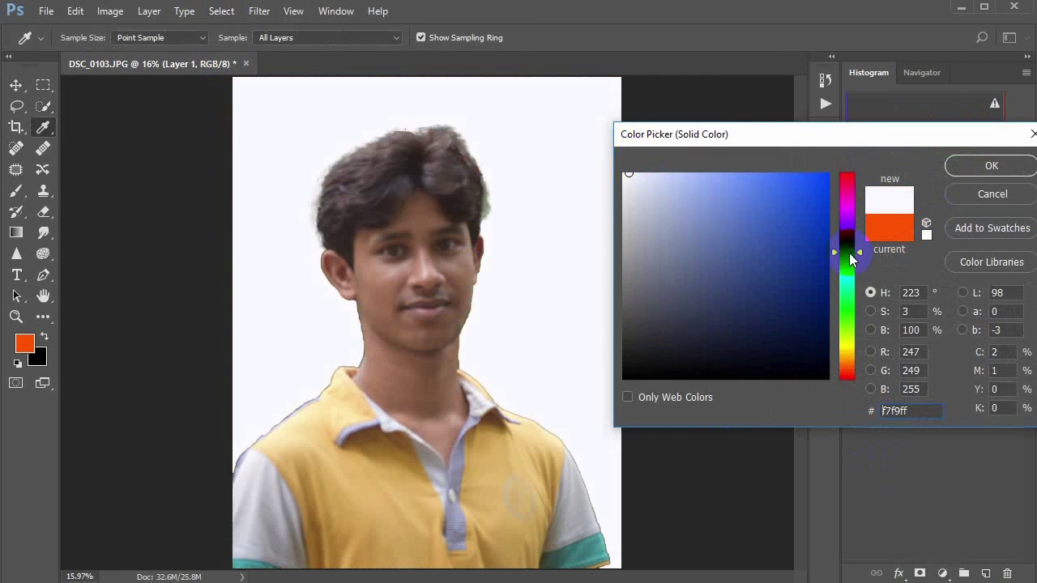
pyautogui.moveTo(716, 237)
pyautogui.mouseDown()
pyautogui.moveTo(654, 149)
pyautogui.moveTo(673, 149)
pyautogui.mouseUp()
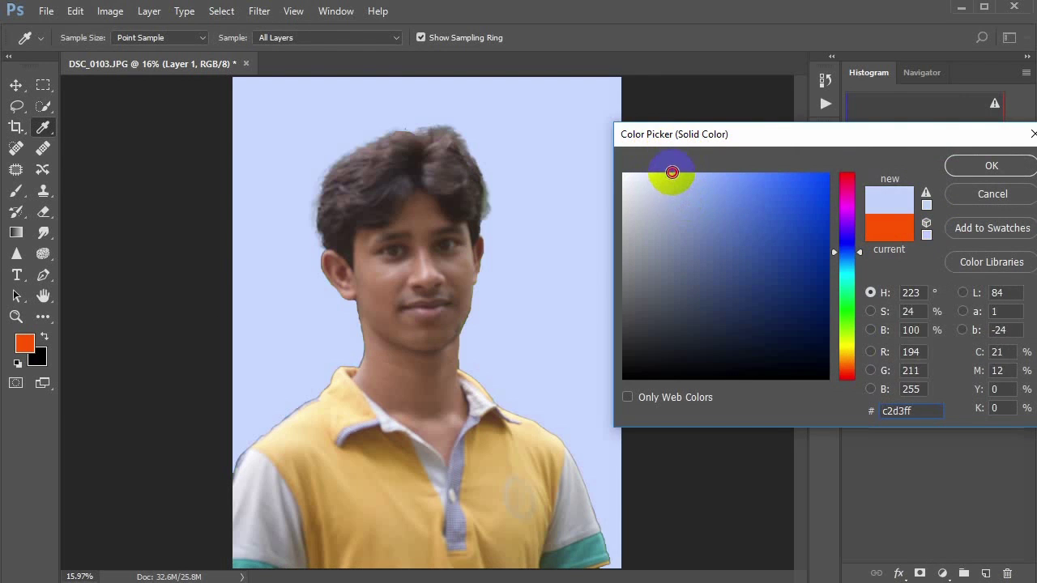
pyautogui.click(974, 168)
# Step: Zoom in on the portrait and select Layer 0 for editing
pyautogui.press('w')
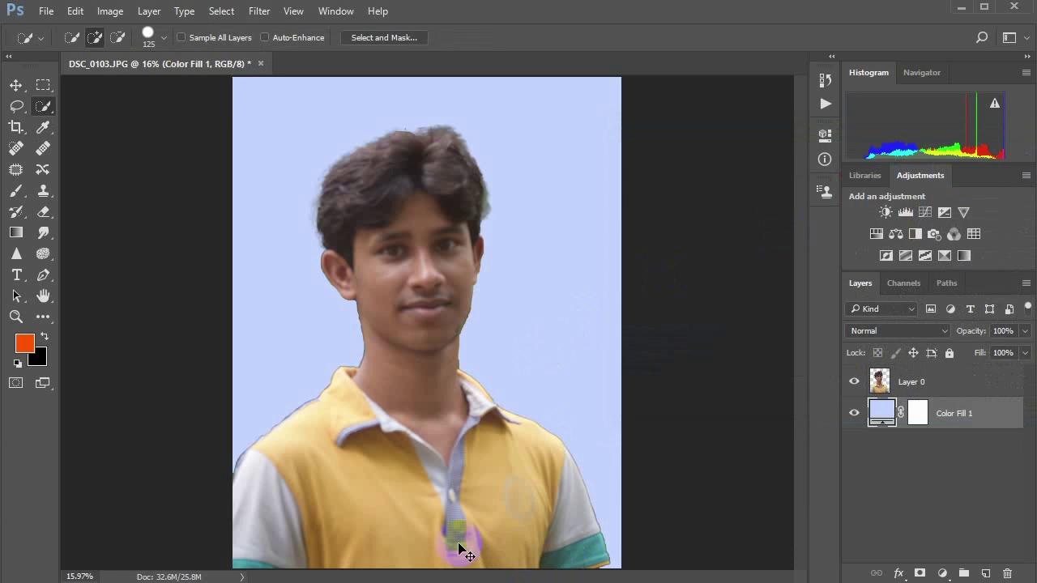
pyautogui.hotkey('ctrl', '+')
pyautogui.click(876, 387)
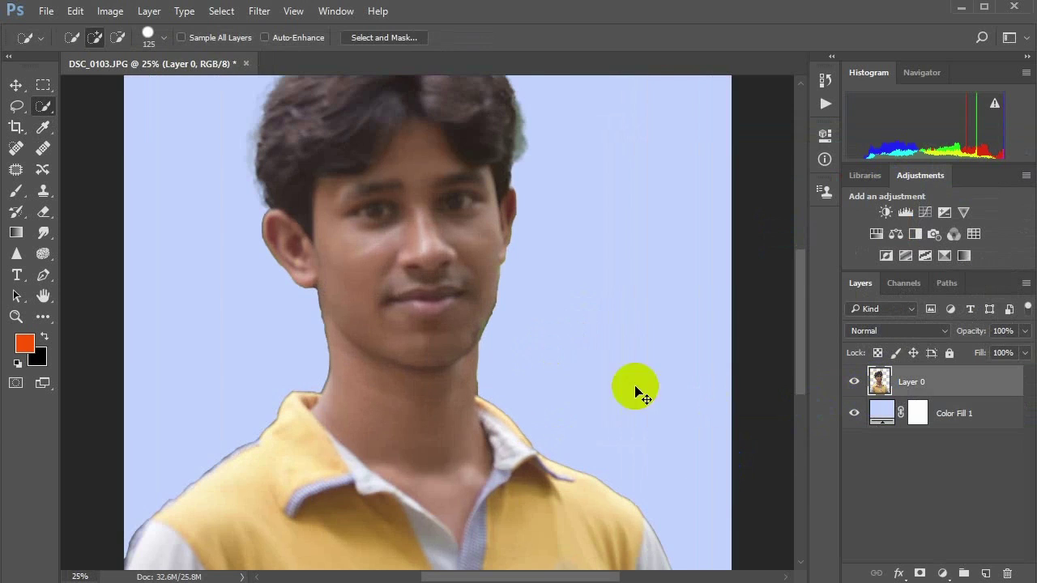
# Step: Choose the Blur Tool at 100% strength with an enlarged brush
pyautogui.hotkey('ctrl', '+')
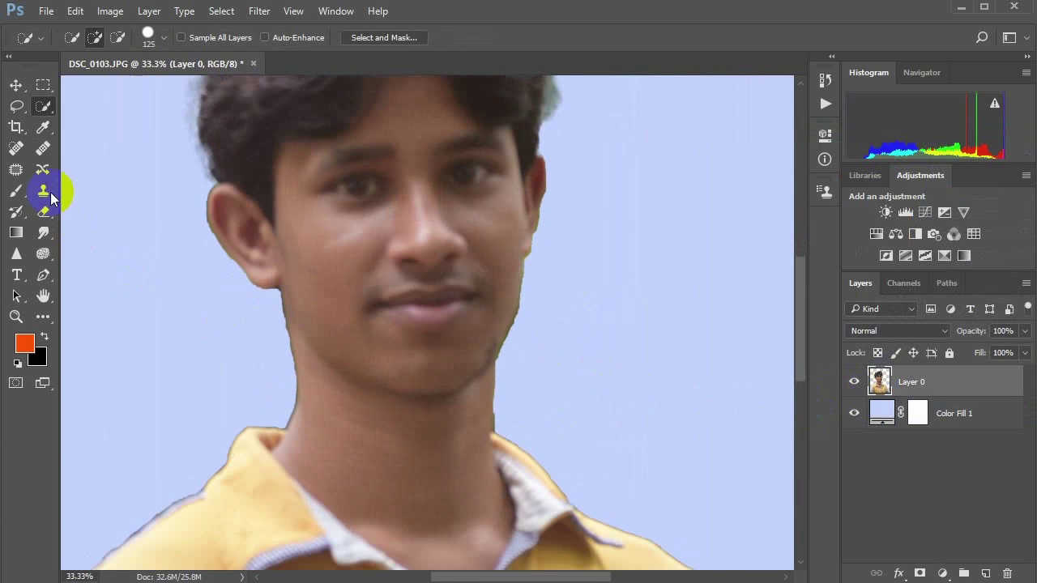
pyautogui.click(43, 191)
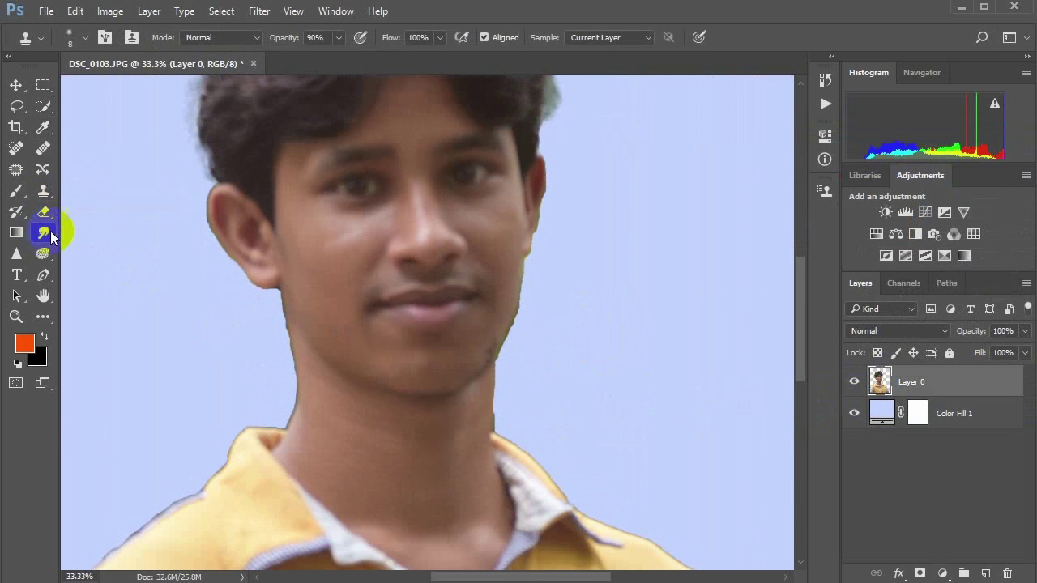
pyautogui.click(44, 232)
pyautogui.click(85, 37)
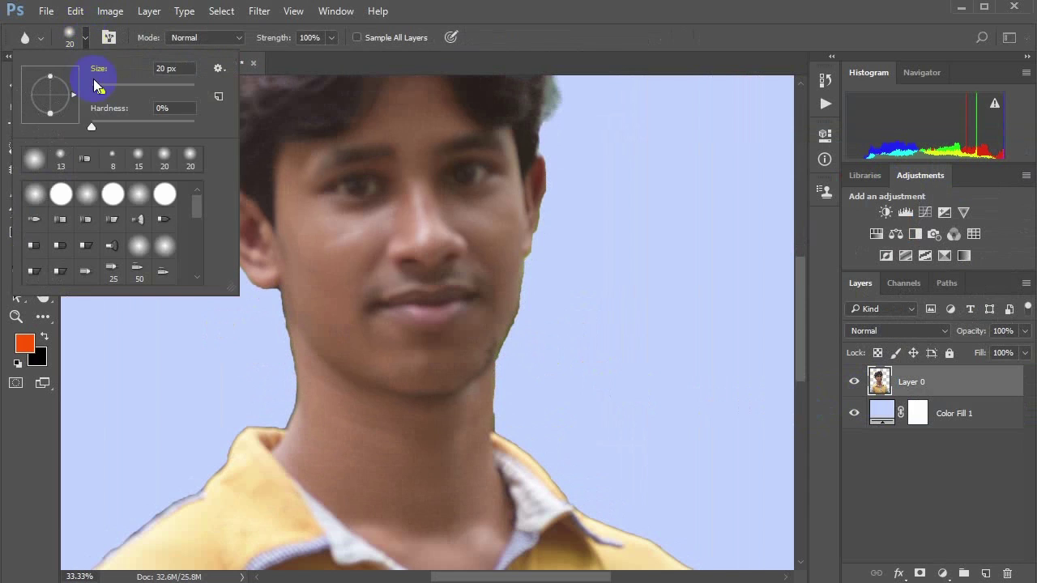
pyautogui.doubleClick(103, 212)
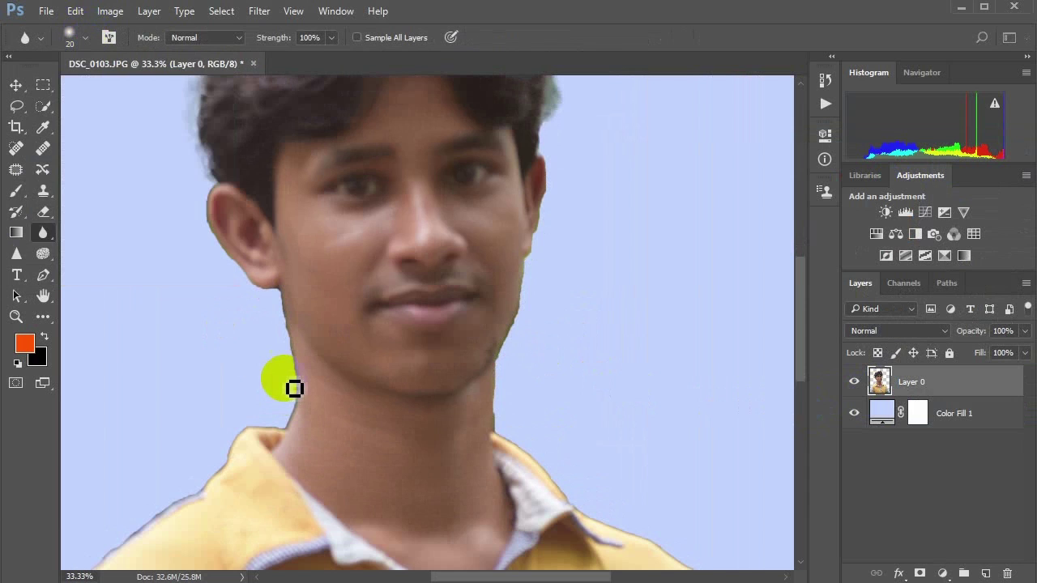
pyautogui.press(']')
pyautogui.press(']')
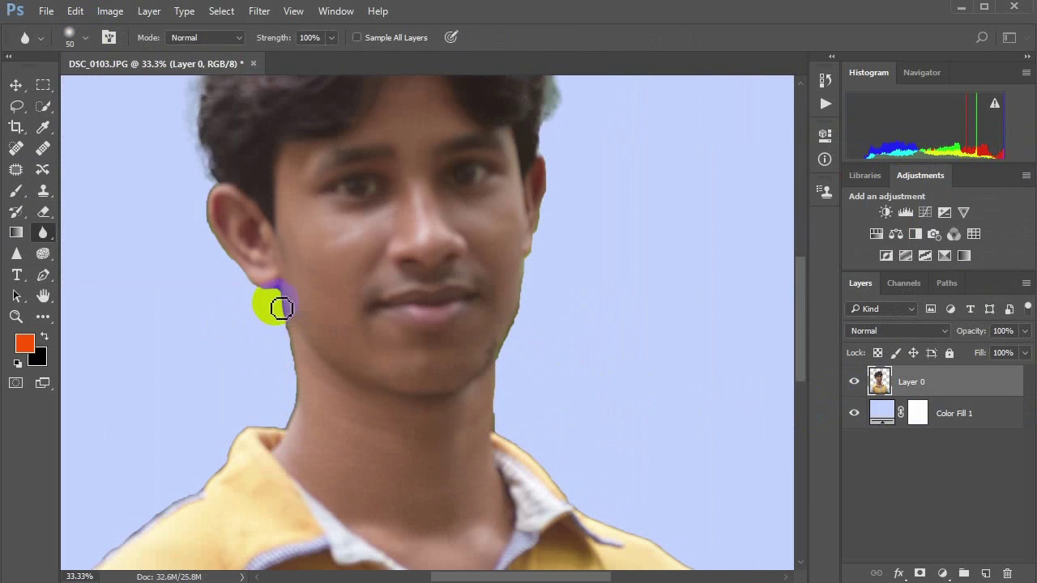
# Step: Blur the cut-out edges along the neck, ear and shoulders
pyautogui.moveTo(280, 306); pyautogui.dragTo(279, 307)
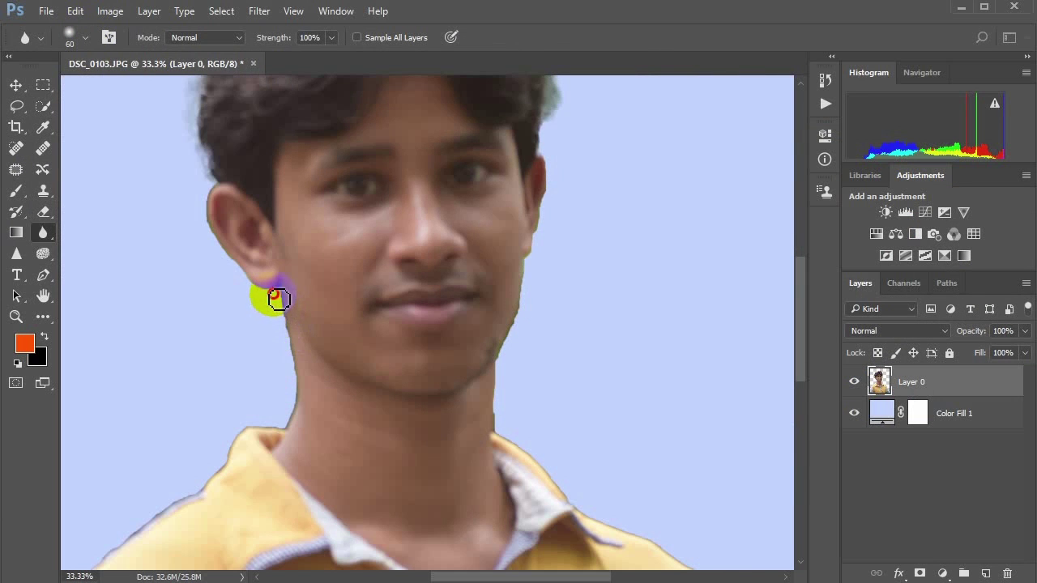
pyautogui.moveTo(279, 299); pyautogui.dragTo(275, 305)
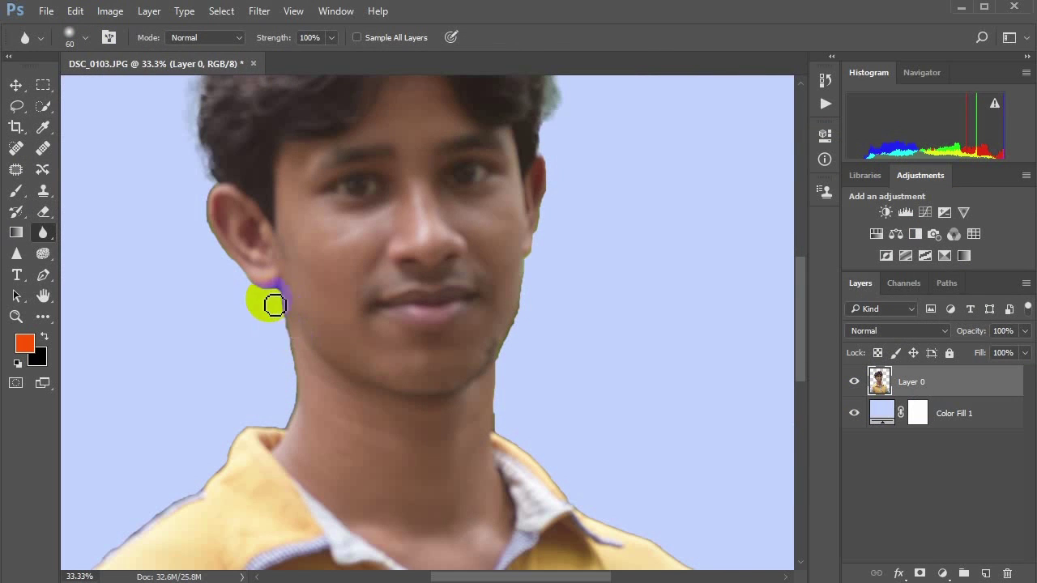
pyautogui.scroll(-1, 283, 345)
pyautogui.scroll(-1, 282, 331)
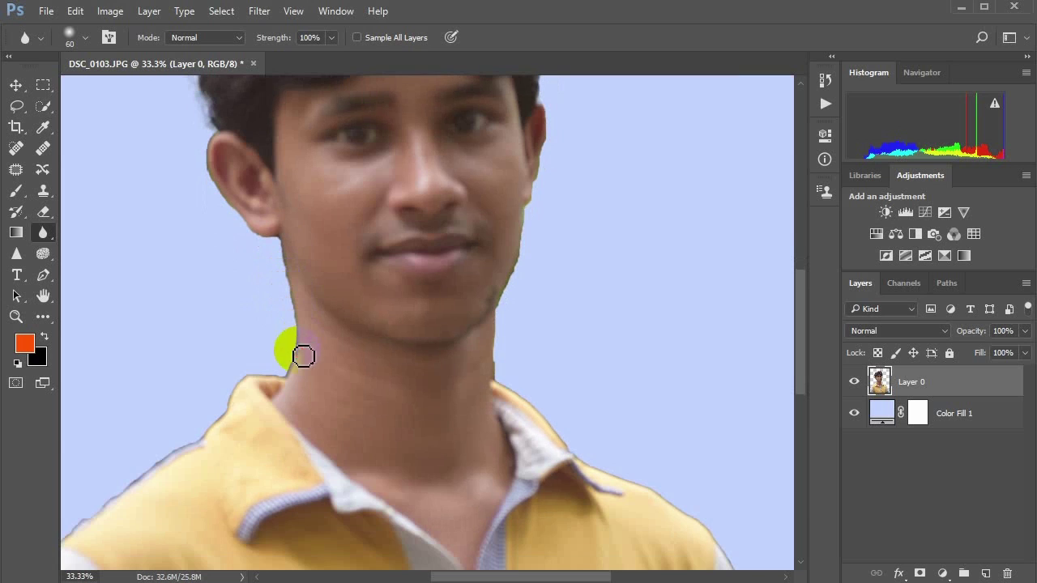
pyautogui.moveTo(285, 382)
pyautogui.mouseDown()
pyautogui.moveTo(250, 393)
pyautogui.moveTo(137, 485)
pyautogui.mouseUp()
pyautogui.press(']')
pyautogui.press(']')
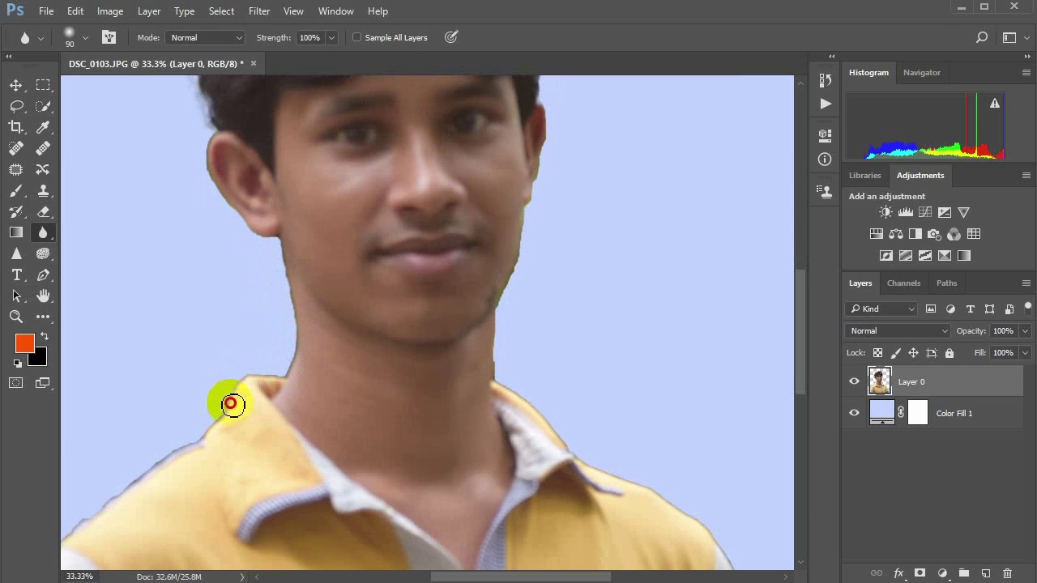
pyautogui.scroll(-1, 413, 401)
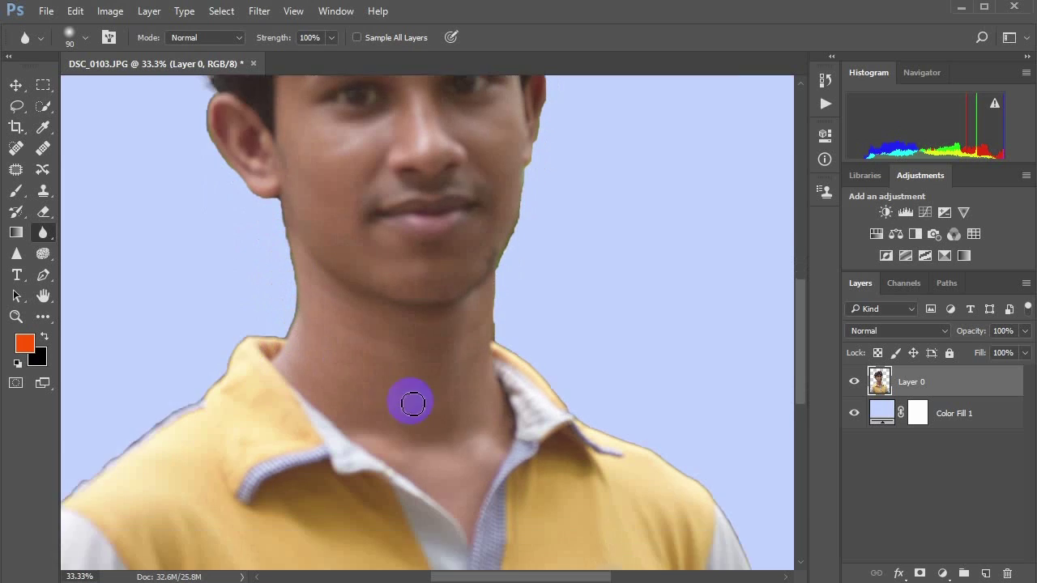
pyautogui.scroll(-1, 413, 400)
pyautogui.moveTo(656, 445); pyautogui.dragTo(629, 514)
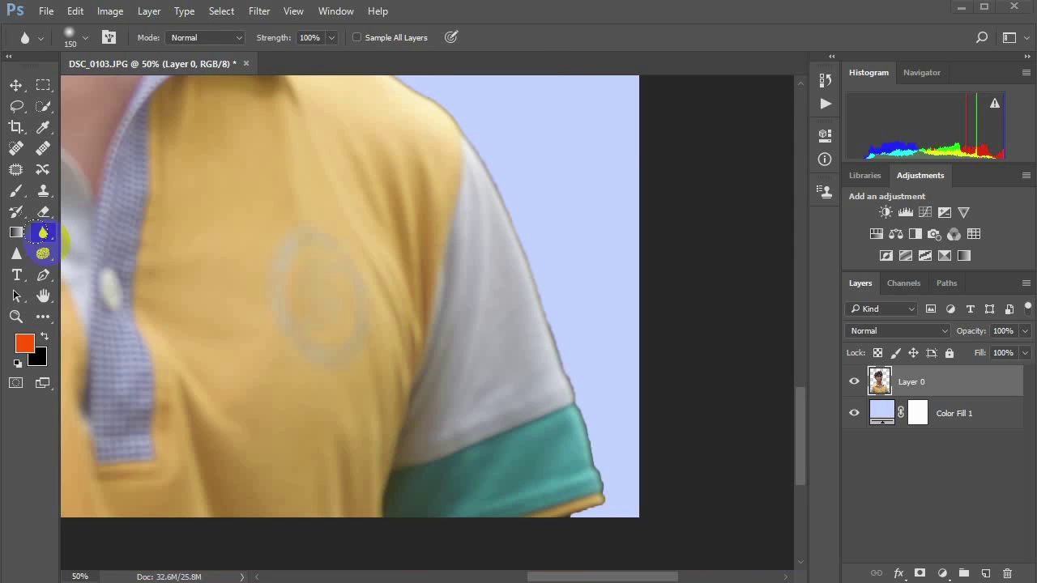
# Step: Switch to the Smudge Tool with Strength set to 35%
pyautogui.rightClick(43, 232)
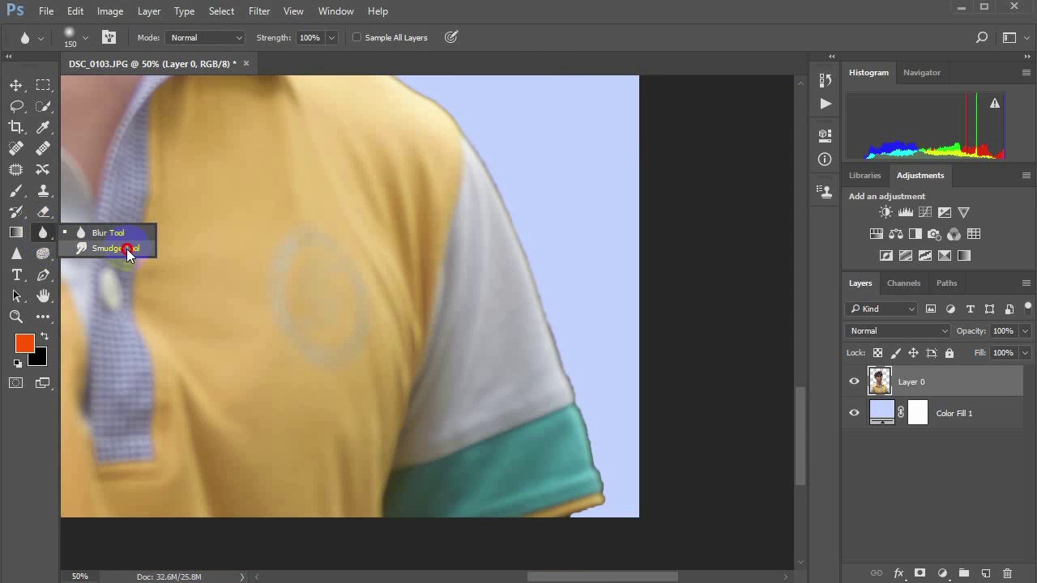
pyautogui.click(122, 246)
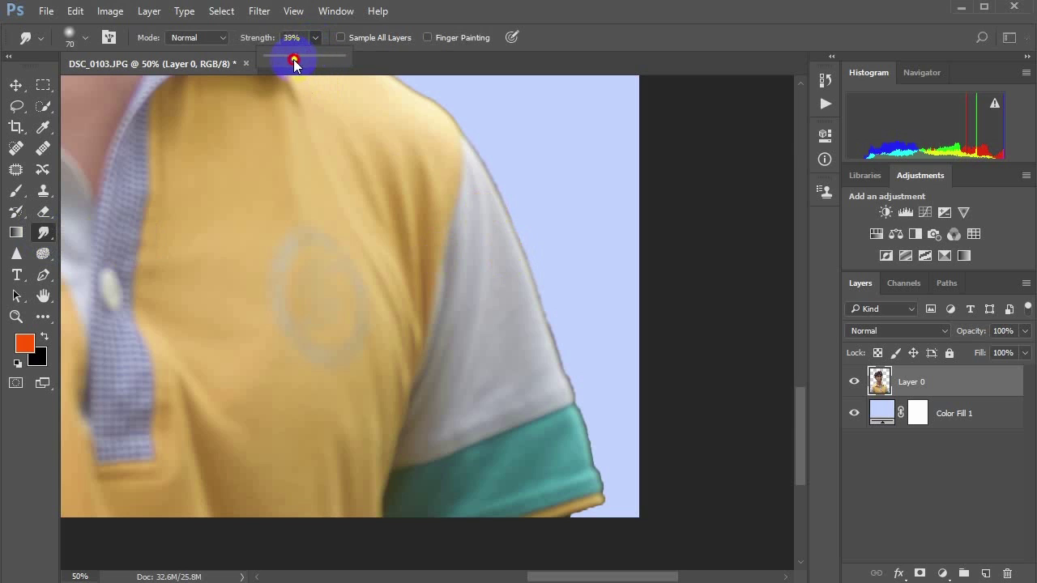
pyautogui.moveTo(583, 364)
pyautogui.mouseDown()
pyautogui.moveTo(579, 394)
pyautogui.moveTo(588, 365)
pyautogui.moveTo(598, 473)
pyautogui.mouseUp()
pyautogui.scroll(-3, 597, 456)
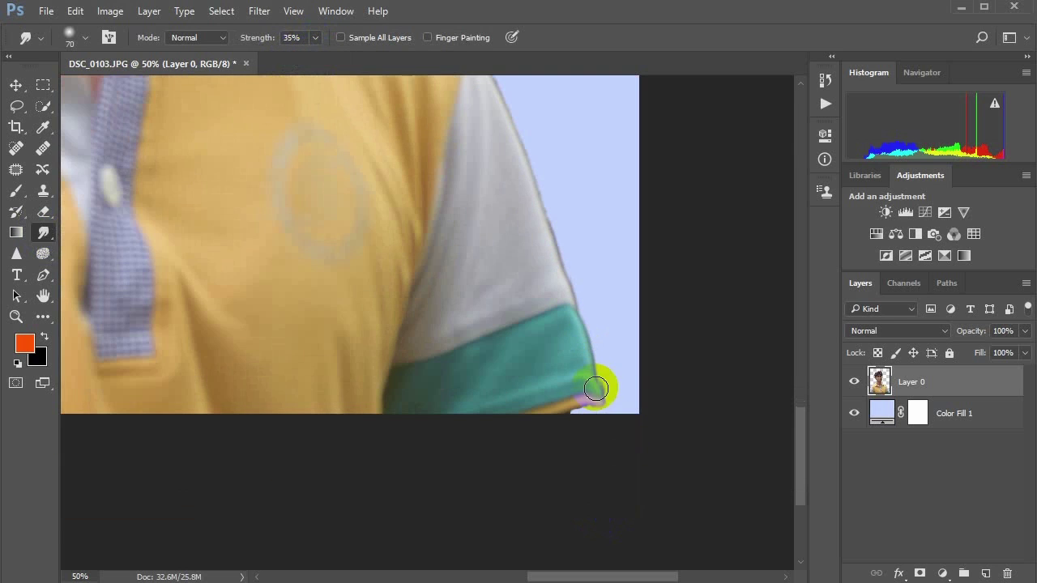
pyautogui.scroll(2, 599, 413)
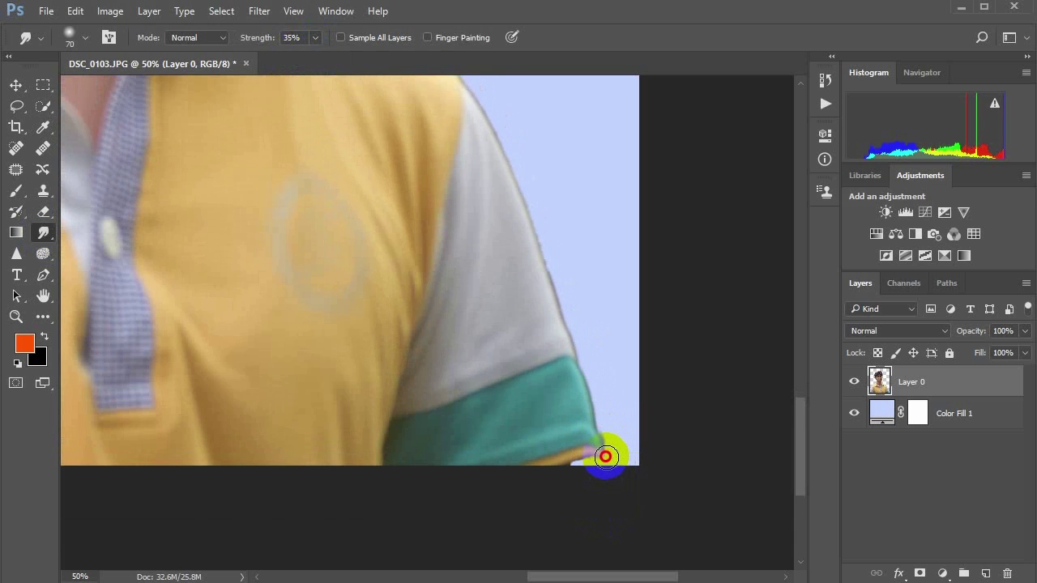
pyautogui.scroll(2, 486, 366)
pyautogui.scroll(3, 424, 204)
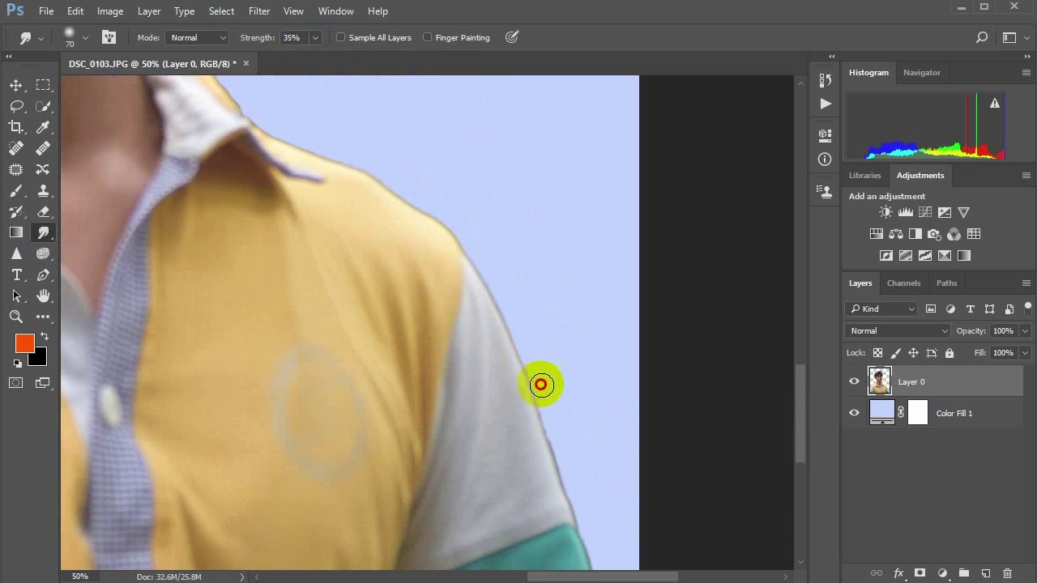
pyautogui.scroll(2, 521, 394)
# Step: Smudge away the purple fringe along the neck and jaw edges
pyautogui.moveTo(276, 212); pyautogui.dragTo(404, 274)
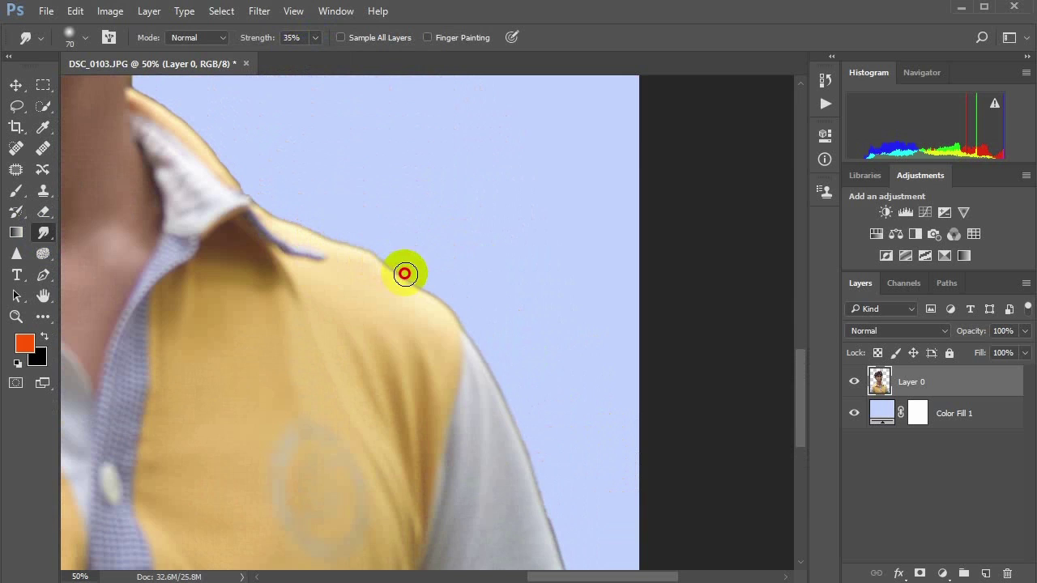
pyautogui.moveTo(179, 214); pyautogui.dragTo(317, 332)
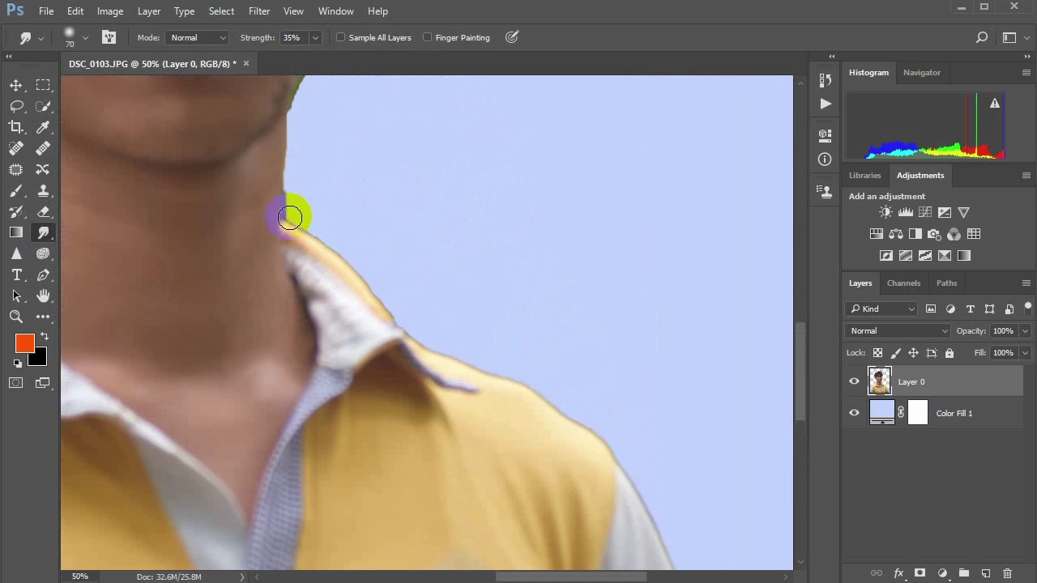
pyautogui.moveTo(297, 188)
pyautogui.mouseDown()
pyautogui.moveTo(290, 208)
pyautogui.moveTo(336, 243)
pyautogui.moveTo(402, 326)
pyautogui.mouseUp()
pyautogui.scroll(3, 372, 308)
pyautogui.moveTo(336, 103); pyautogui.dragTo(313, 169)
pyautogui.moveTo(333, 135)
pyautogui.mouseDown()
pyautogui.moveTo(289, 222)
pyautogui.moveTo(325, 291)
pyautogui.mouseUp()
# Step: Smudge the cheek and ear edges into the blue background
pyautogui.scroll(3, 317, 273)
pyautogui.scroll(2, 336, 234)
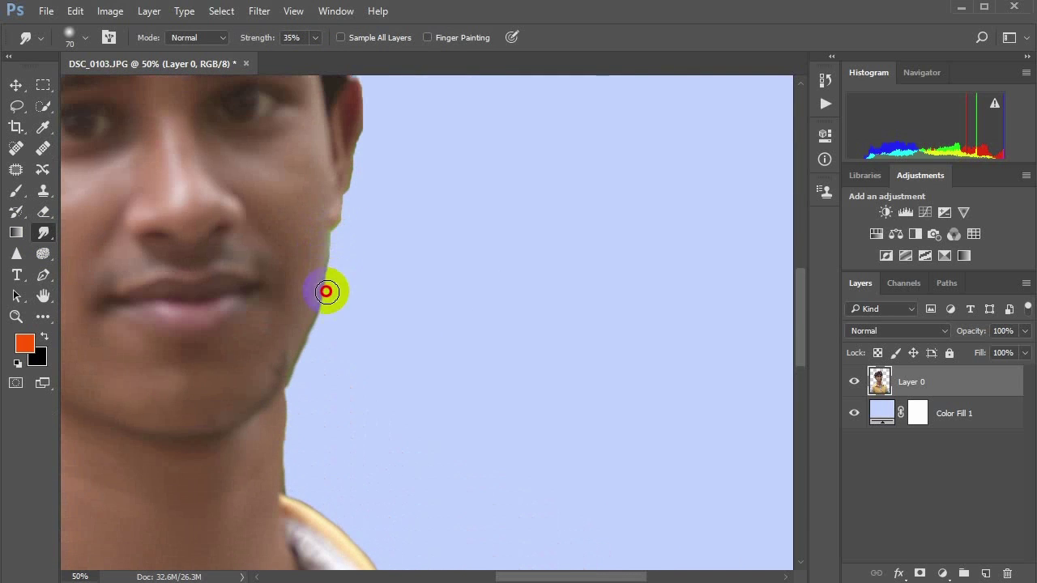
pyautogui.moveTo(348, 121)
pyautogui.mouseDown()
pyautogui.moveTo(364, 155)
pyautogui.moveTo(342, 227)
pyautogui.mouseUp()
pyautogui.scroll(4, 349, 198)
pyautogui.scroll(1, 361, 174)
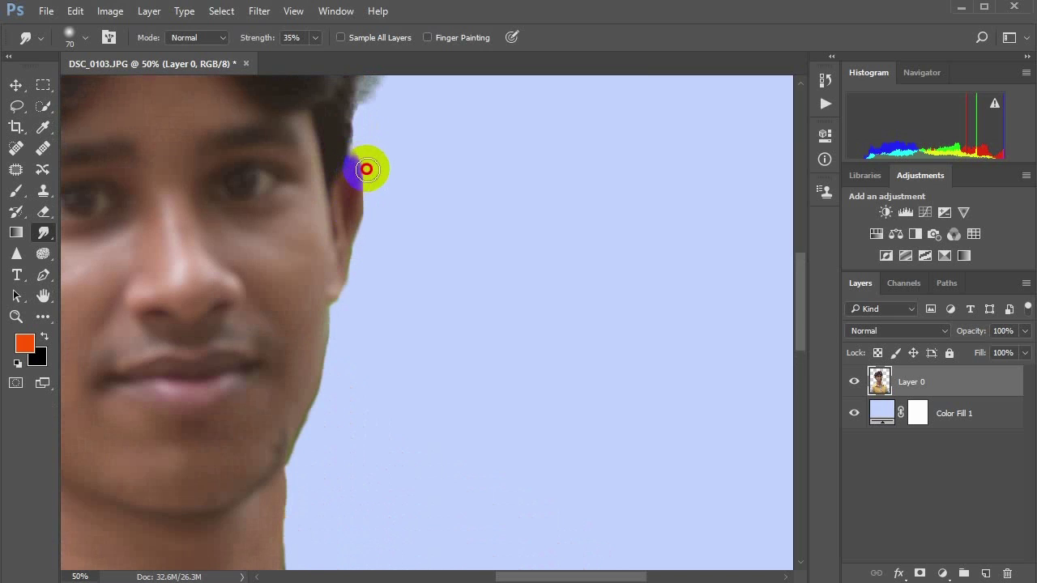
pyautogui.moveTo(365, 185); pyautogui.dragTo(349, 153)
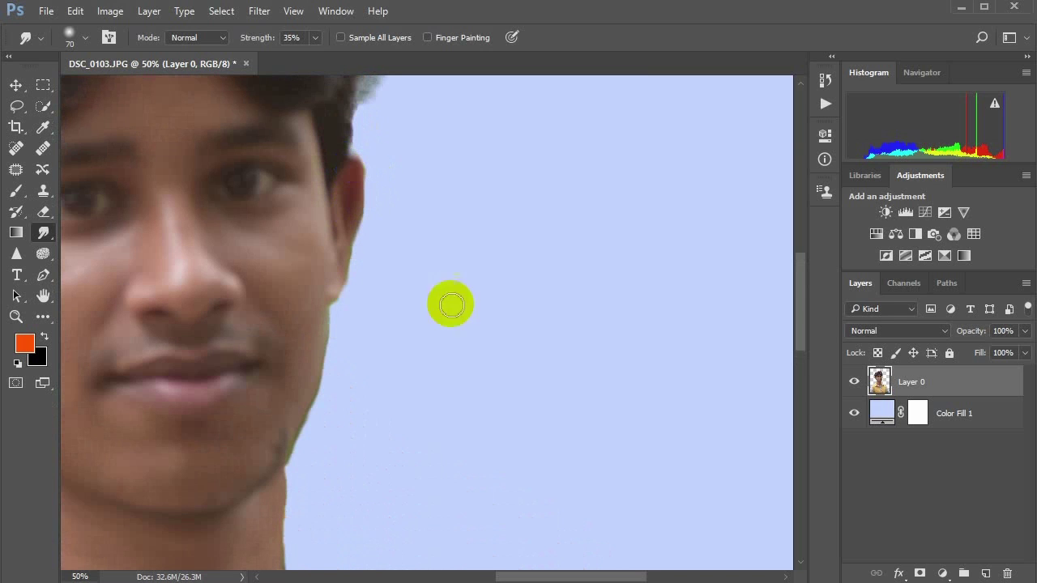
pyautogui.hotkey('ctrl', '0')
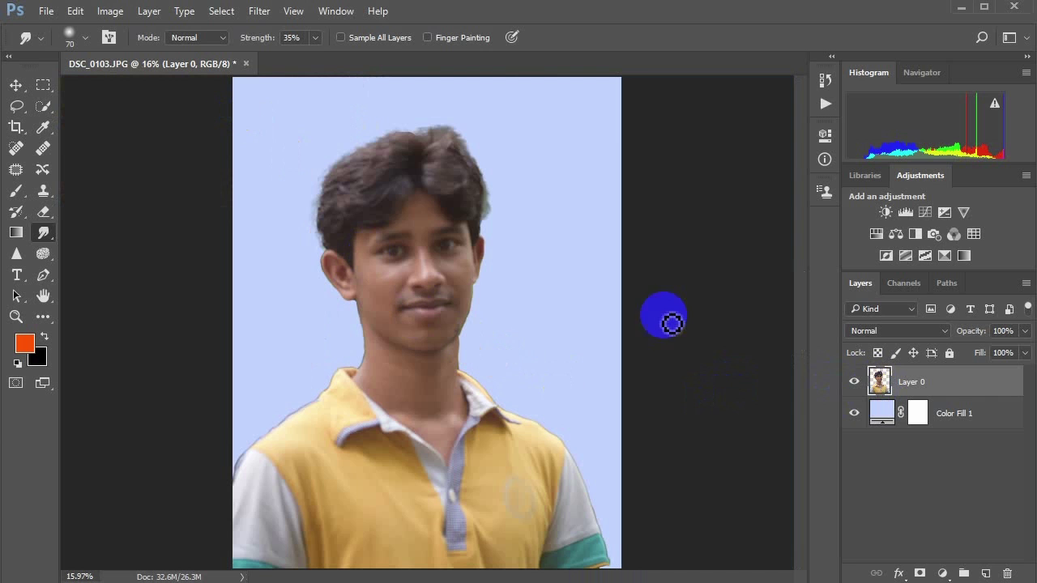
# Step: Flatten the image and unlock the Background as an editable Layer 0
pyautogui.rightClick(923, 411)
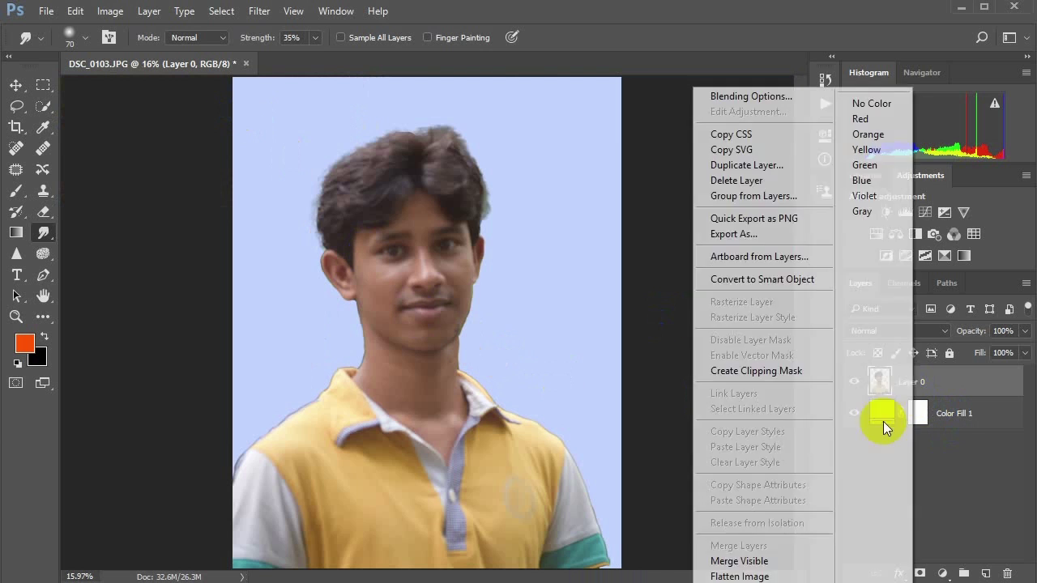
pyautogui.click(739, 576)
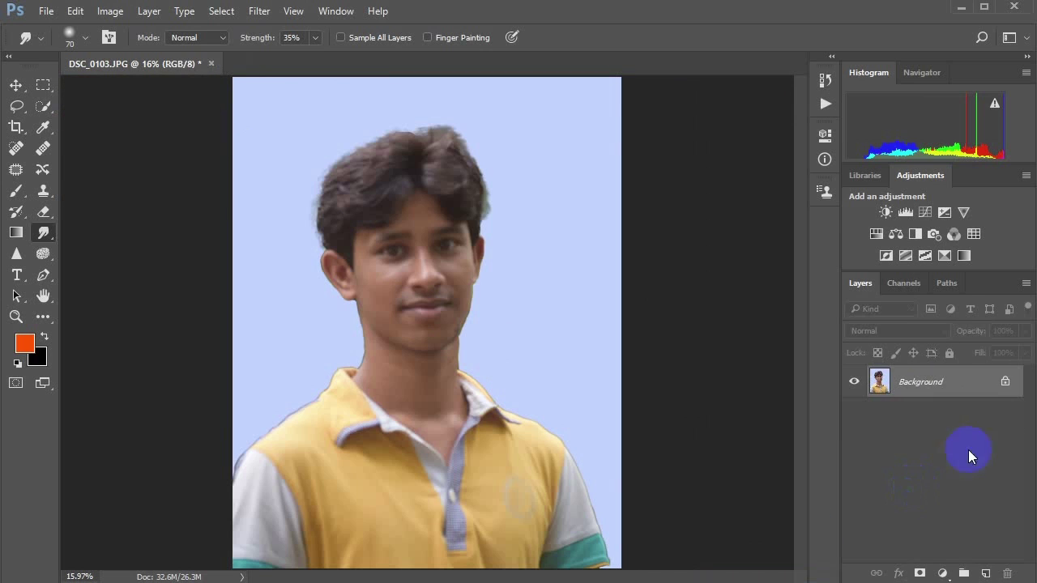
pyautogui.click(1004, 382)
pyautogui.rightClick(39, 239)
pyautogui.click(89, 232)
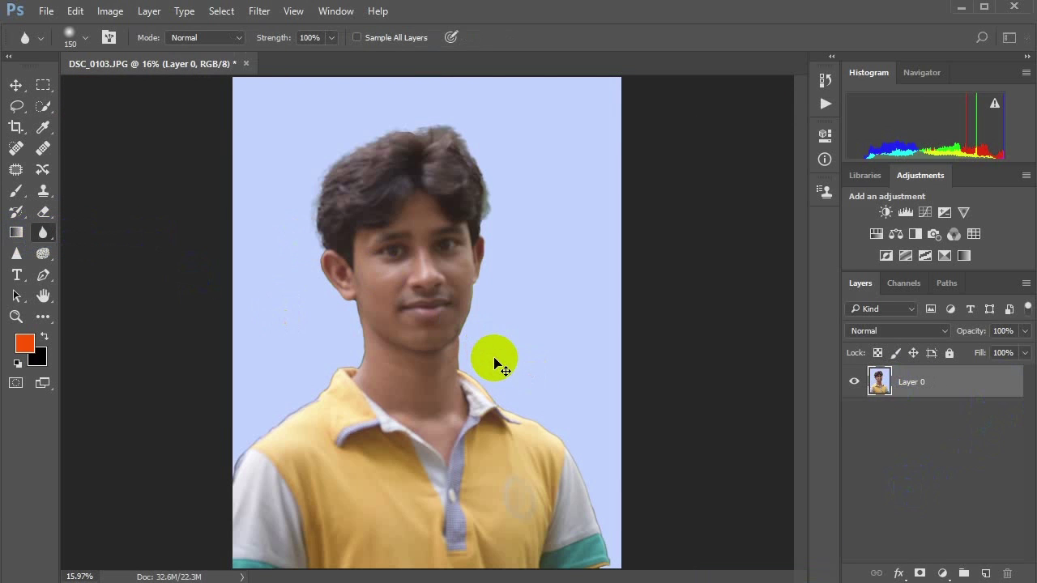
pyautogui.scroll(3, 494, 364)
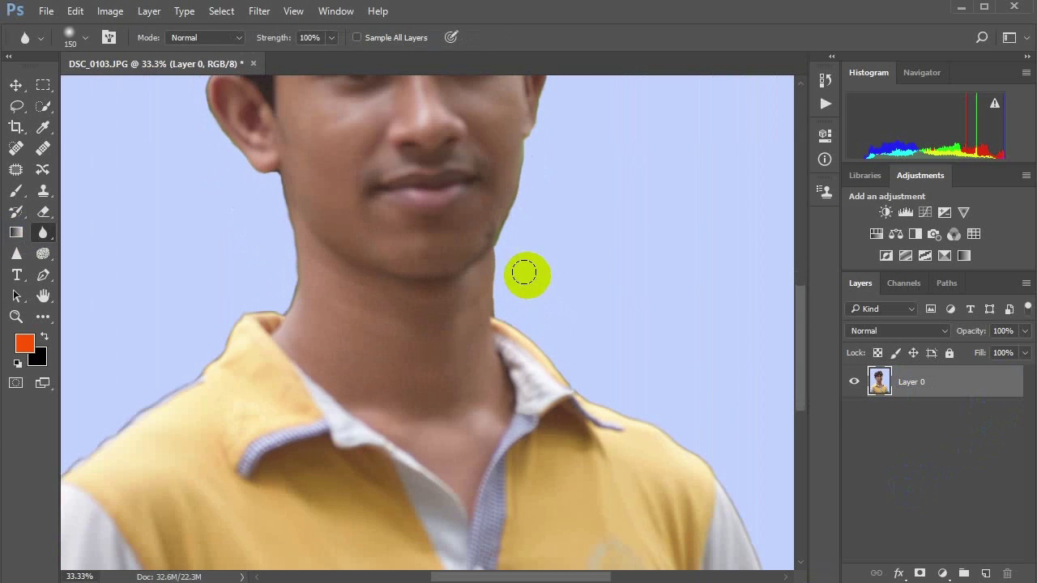
# Step: Blur the right shoulder and neck edges, then smudge the jaw edge
pyautogui.scroll(-2, 524, 273)
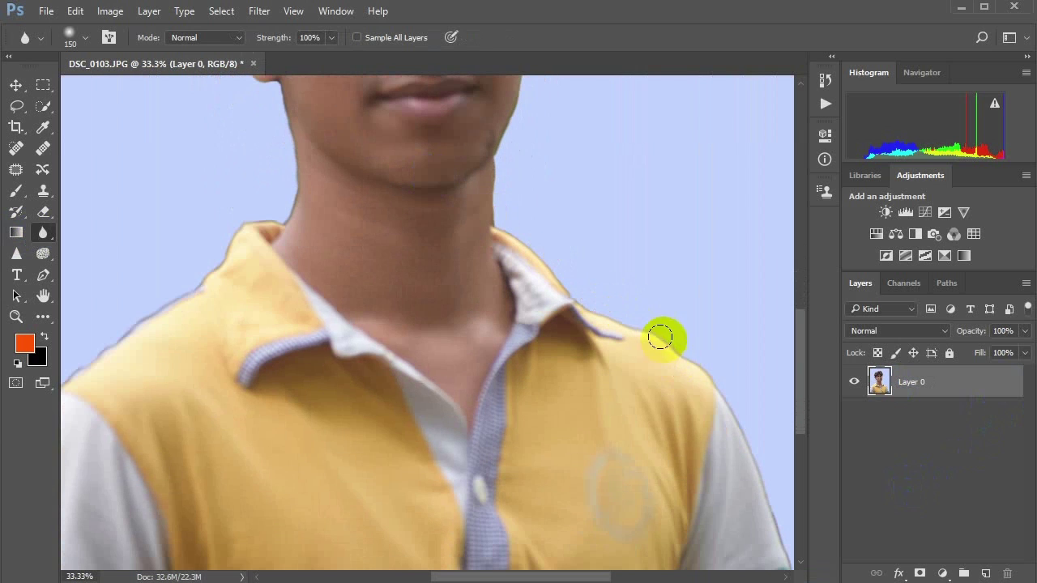
pyautogui.moveTo(713, 360); pyautogui.dragTo(781, 563)
pyautogui.moveTo(507, 209); pyautogui.dragTo(491, 234)
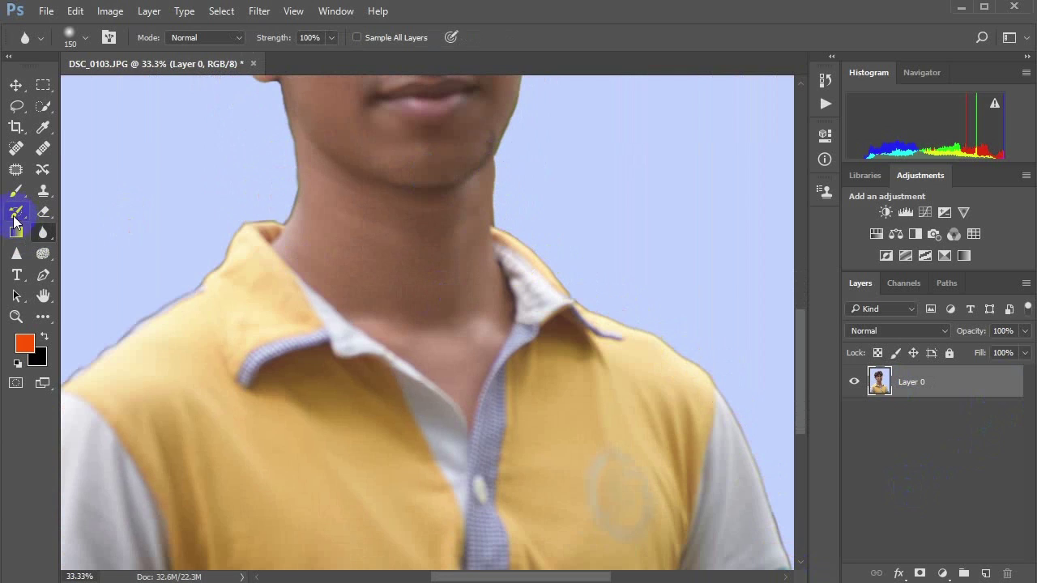
pyautogui.click(43, 234)
pyautogui.click(104, 246)
pyautogui.moveTo(475, 174); pyautogui.dragTo(516, 170)
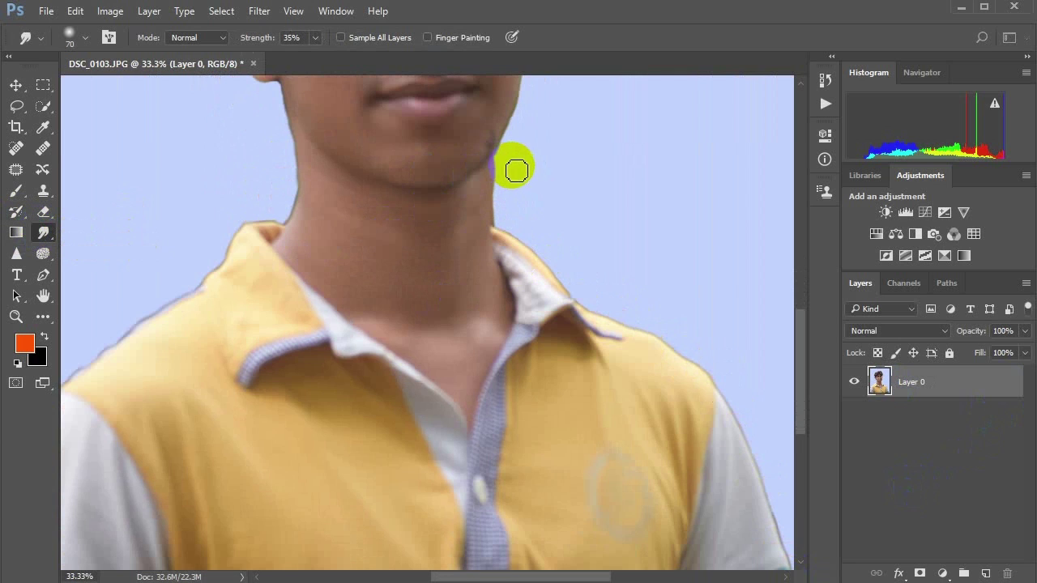
pyautogui.moveTo(495, 179); pyautogui.dragTo(502, 171)
# Step: Soften the edge of the hair outline
pyautogui.scroll(1, 336, 273)
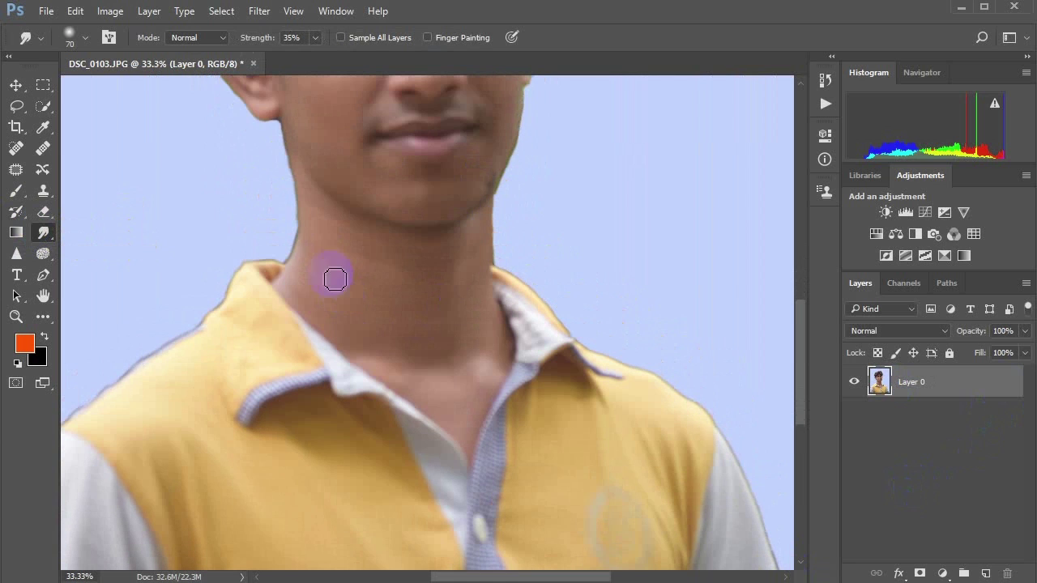
pyautogui.scroll(3, 300, 308)
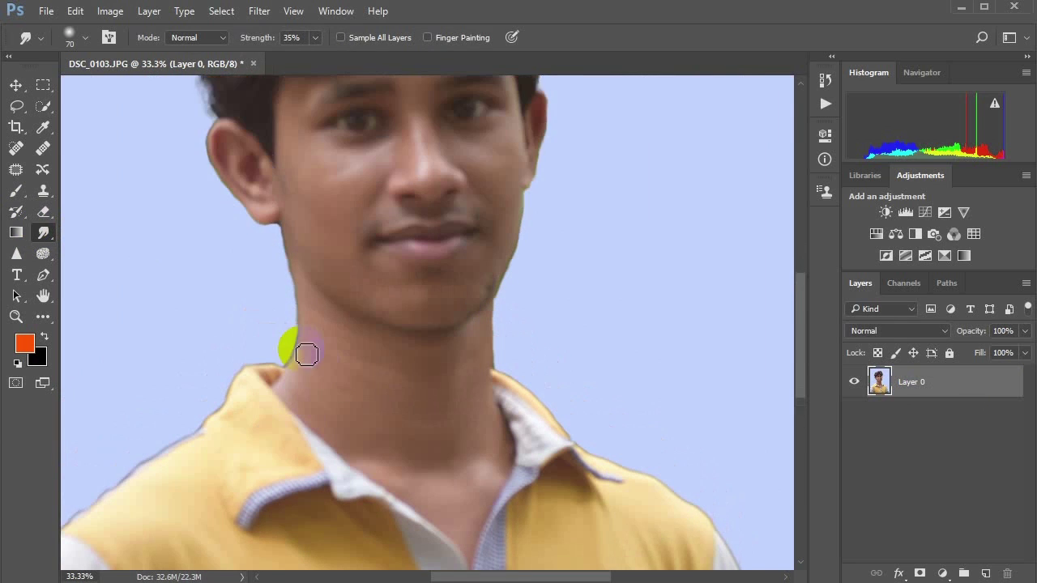
pyautogui.scroll(1, 306, 353)
pyautogui.scroll(2, 284, 328)
pyautogui.scroll(2, 227, 300)
pyautogui.rightClick(44, 232)
pyautogui.moveTo(301, 157)
pyautogui.mouseDown()
pyautogui.moveTo(534, 250)
pyautogui.moveTo(556, 303)
pyautogui.mouseUp()
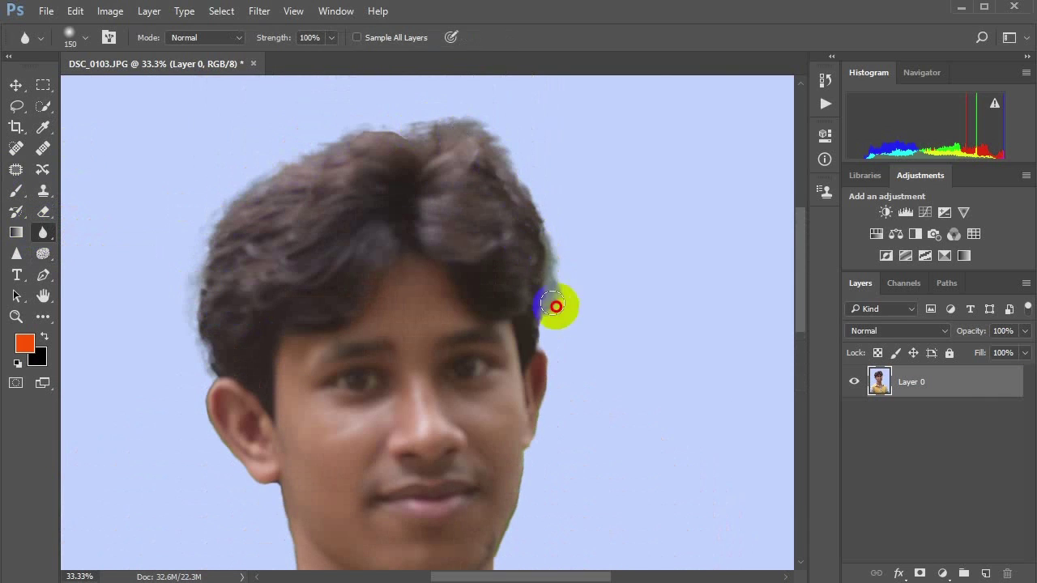
pyautogui.scroll(-3, 543, 324)
pyautogui.scroll(-3, 313, 451)
# Step: Soften the left shoulder and shirt edges, then fit the portrait on screen
pyautogui.moveTo(211, 512); pyautogui.dragTo(459, 274)
pyautogui.moveTo(395, 313); pyautogui.dragTo(302, 386)
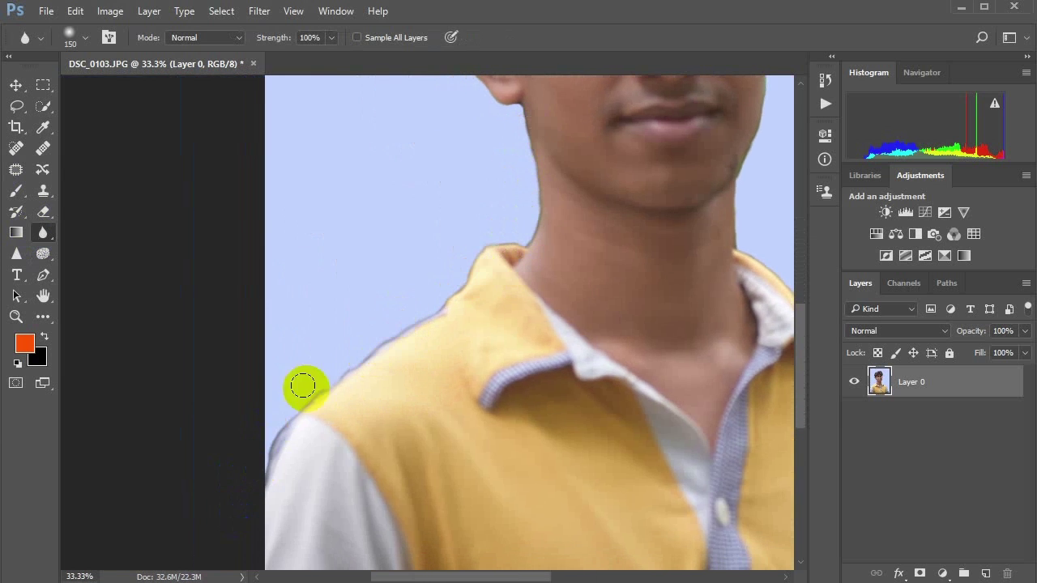
pyautogui.moveTo(442, 465); pyautogui.dragTo(183, 435)
pyautogui.moveTo(632, 371); pyautogui.dragTo(549, 338)
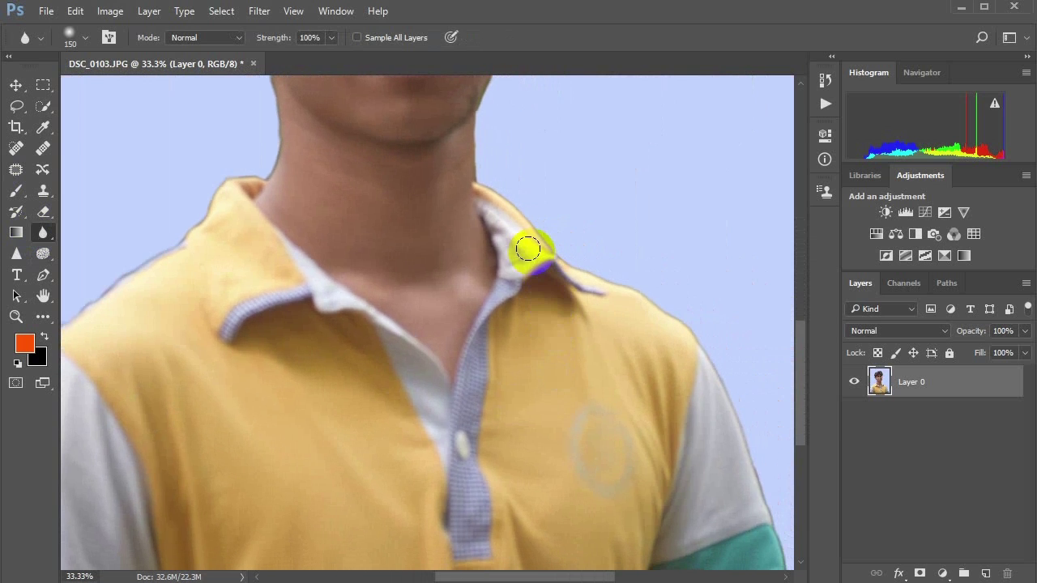
pyautogui.moveTo(43, 232); pyautogui.dragTo(95, 253)
pyautogui.click(95, 250)
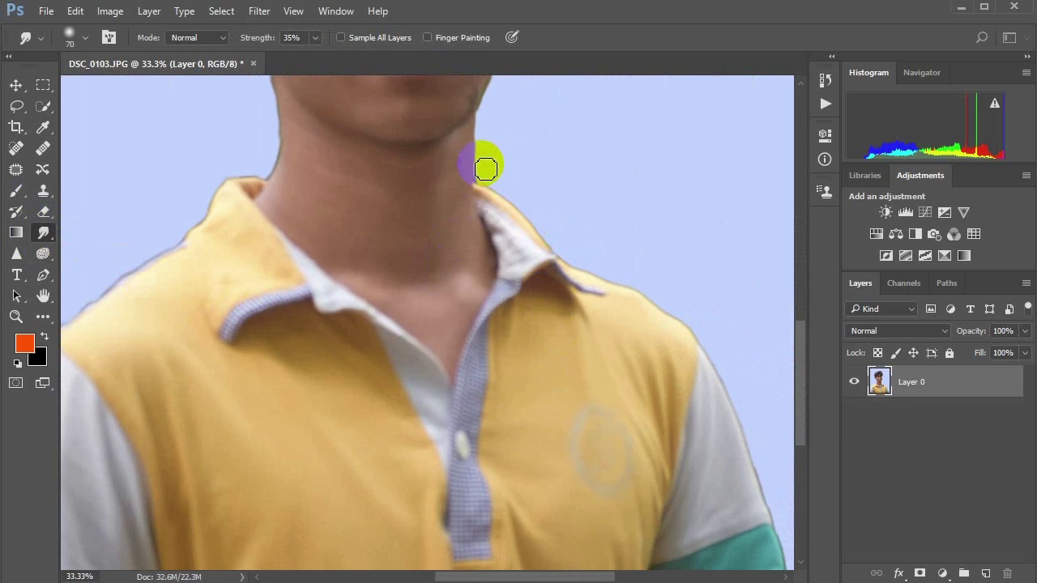
pyautogui.moveTo(567, 381); pyautogui.dragTo(523, 369)
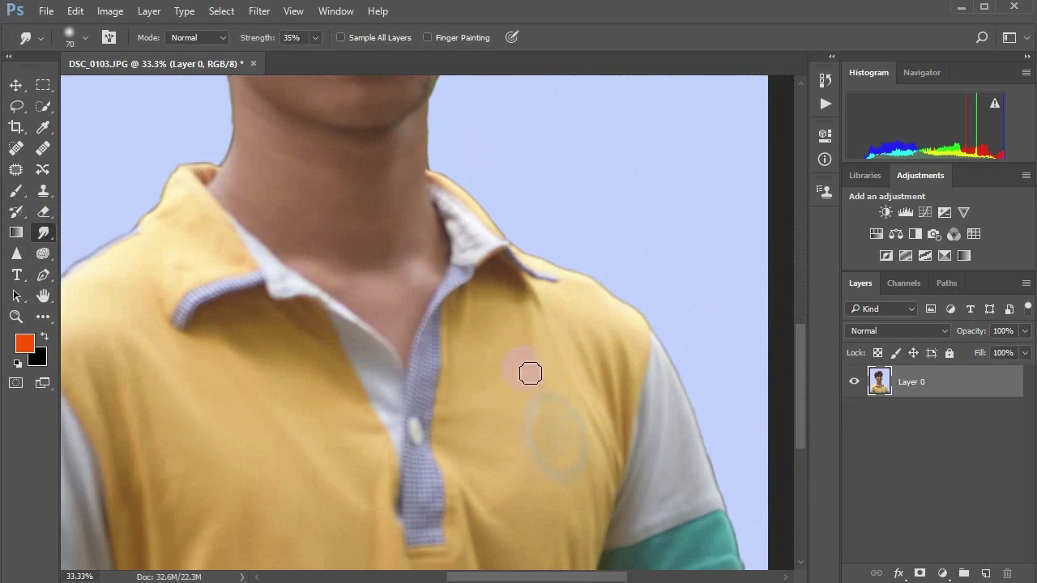
pyautogui.hotkey('ctrl', '0')
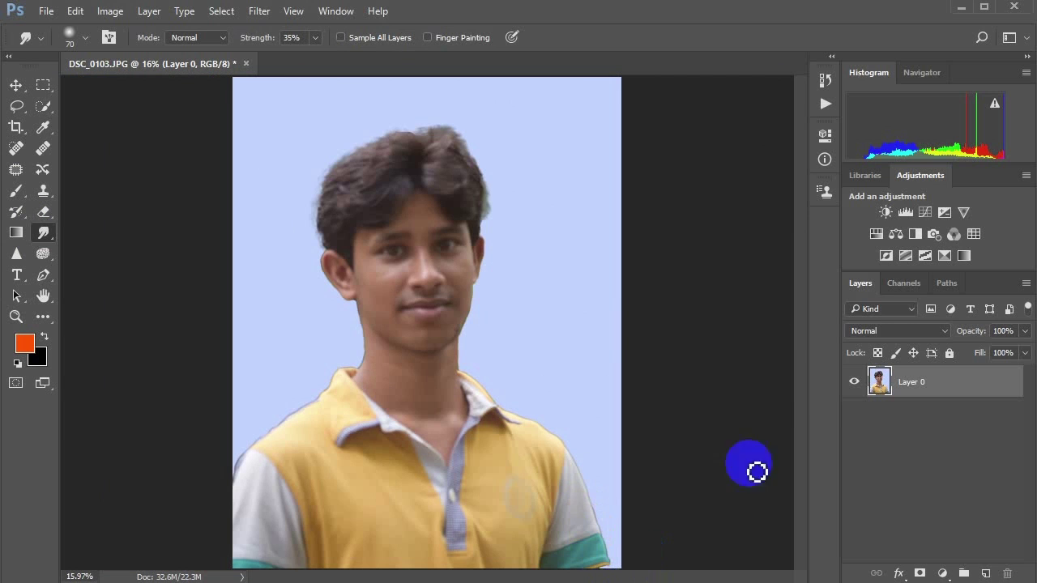
# Step: Add a Levels layer with midtones at 1.16 and merge it down into Layer 0
pyautogui.click(824, 134)
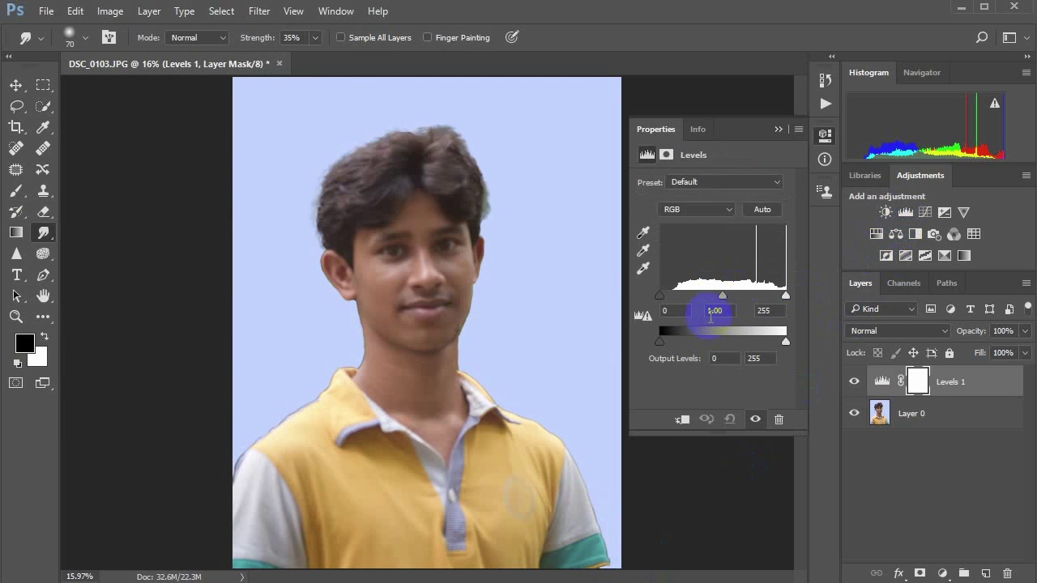
pyautogui.moveTo(728, 298); pyautogui.dragTo(716, 295)
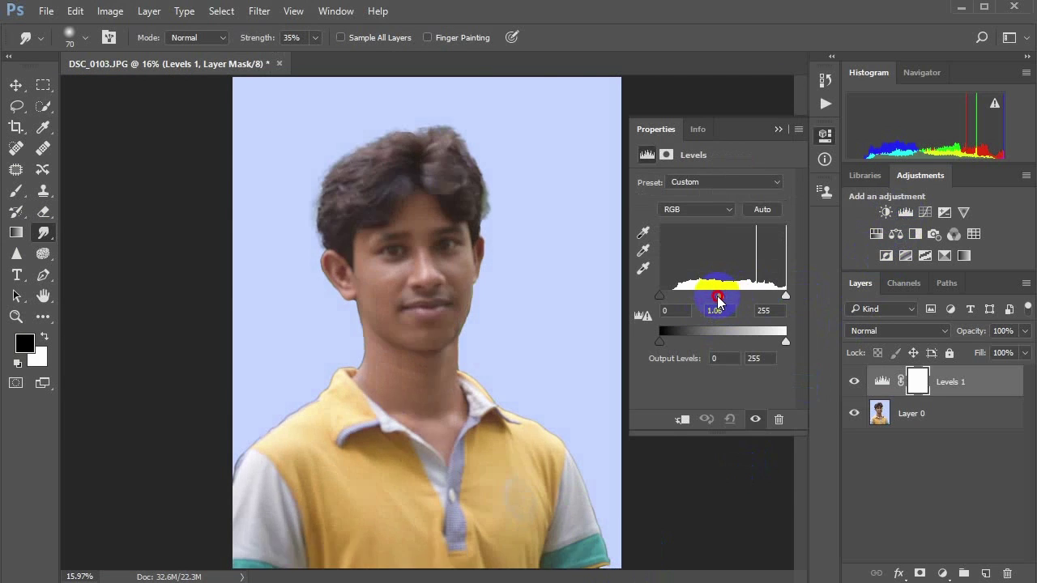
pyautogui.click(785, 296)
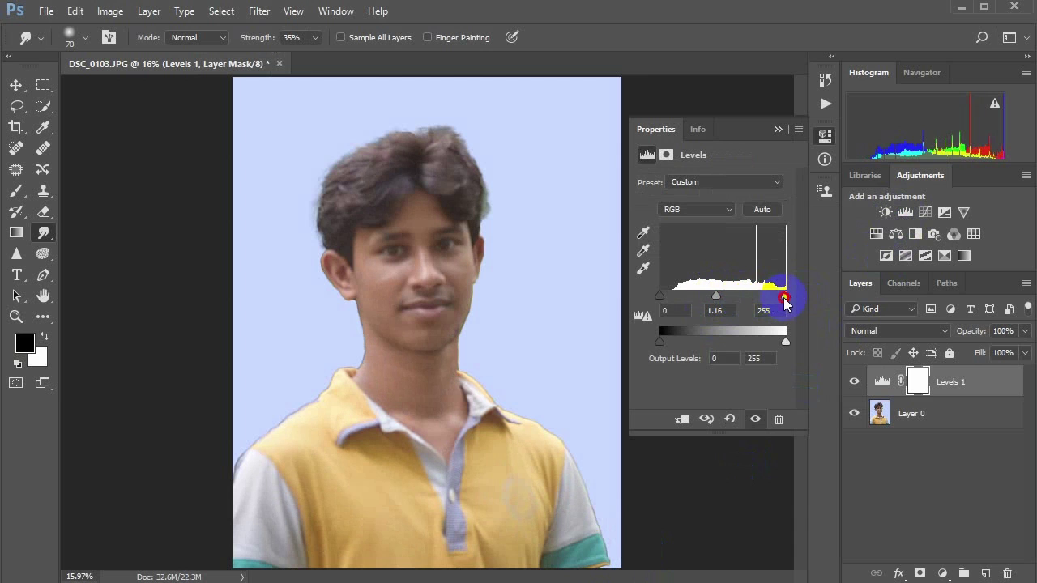
pyautogui.click(777, 129)
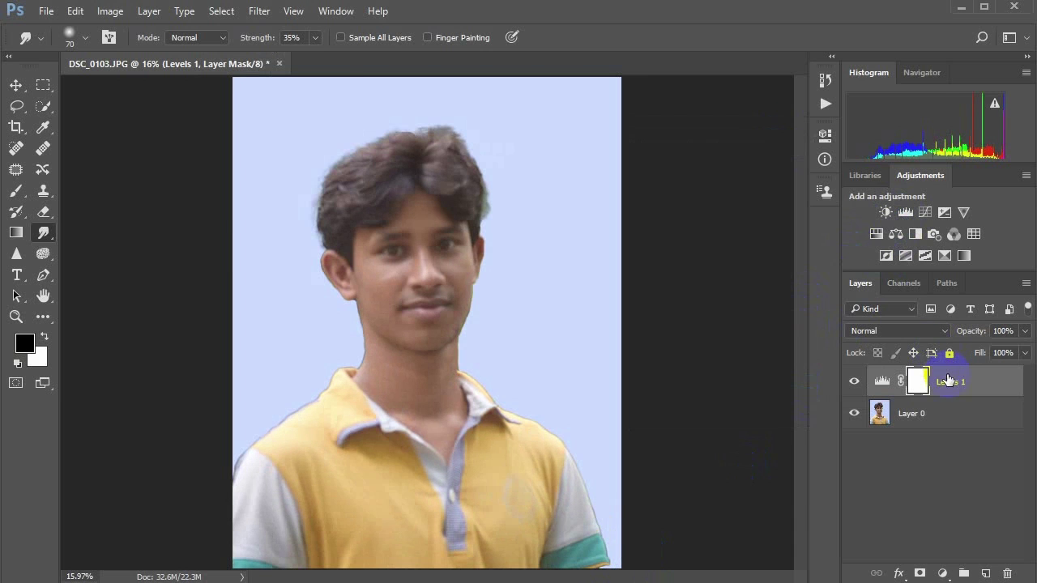
pyautogui.rightClick(950, 384)
pyautogui.click(749, 546)
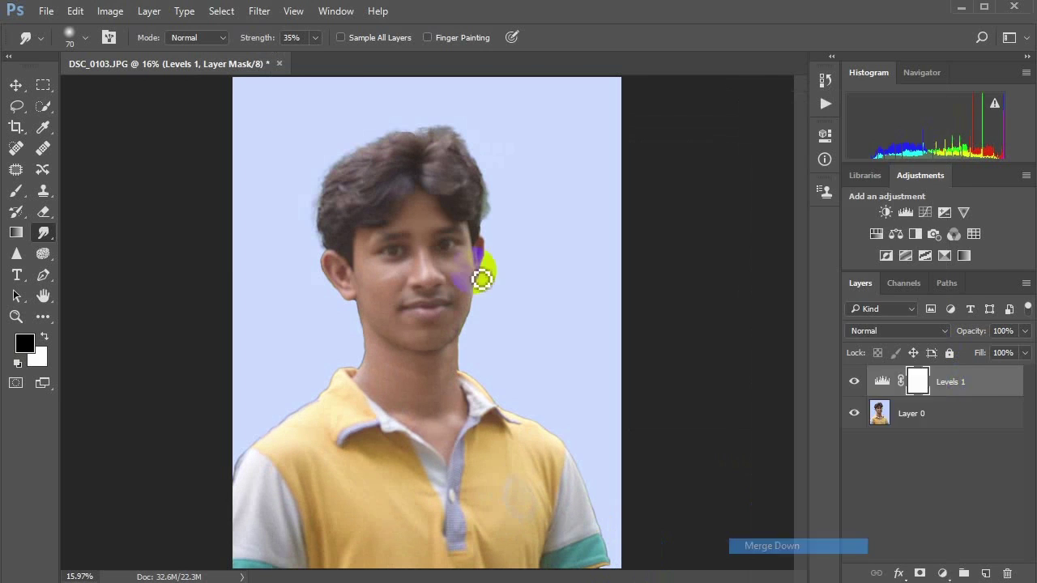
# Step: Apply a Camera Raw Filter with Temperature +4, Contrast +6, Oranges hue +22 and Greens hue −36
pyautogui.click(258, 12)
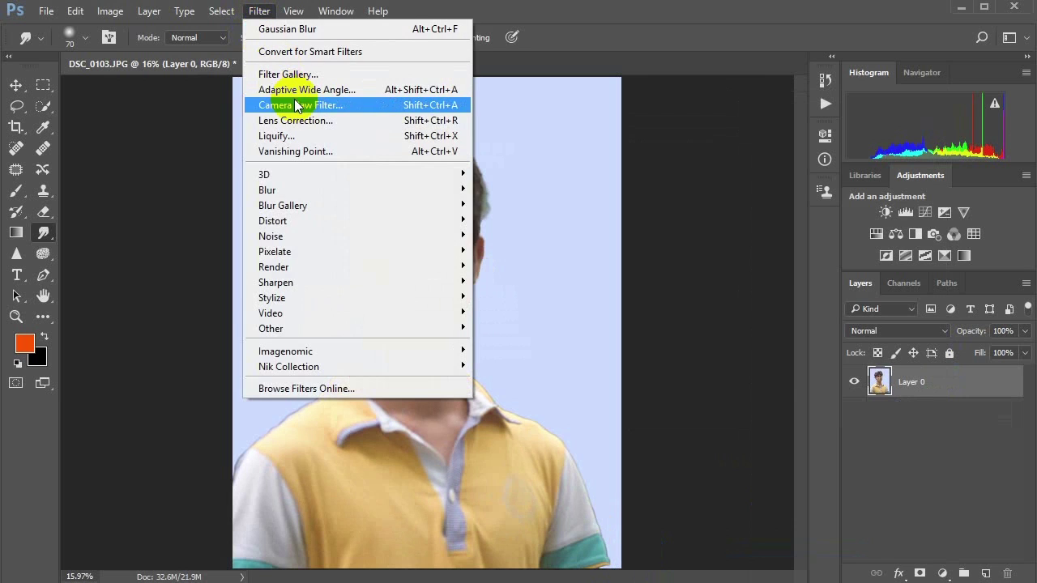
pyautogui.click(442, 196)
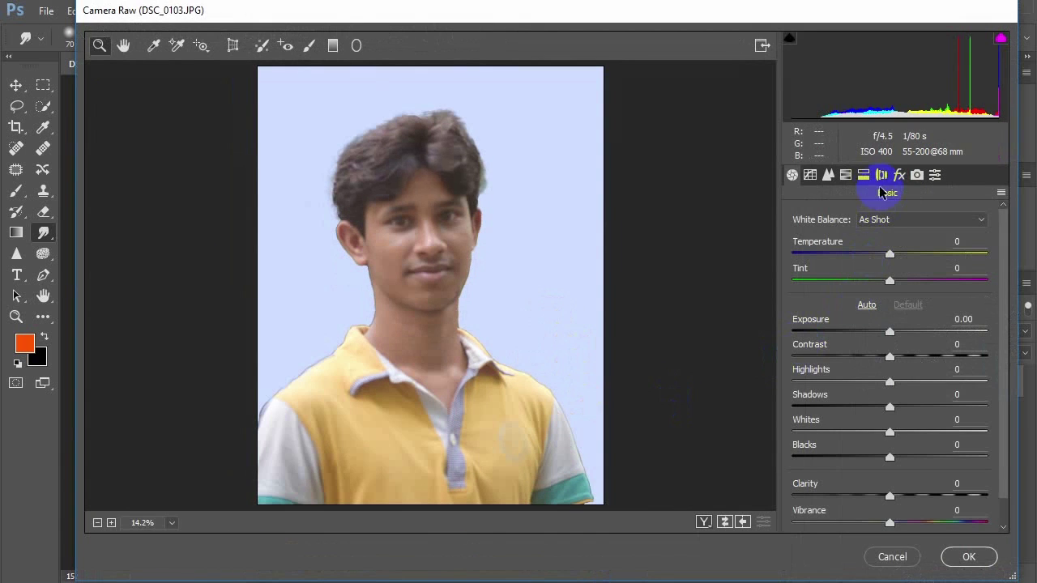
pyautogui.click(846, 175)
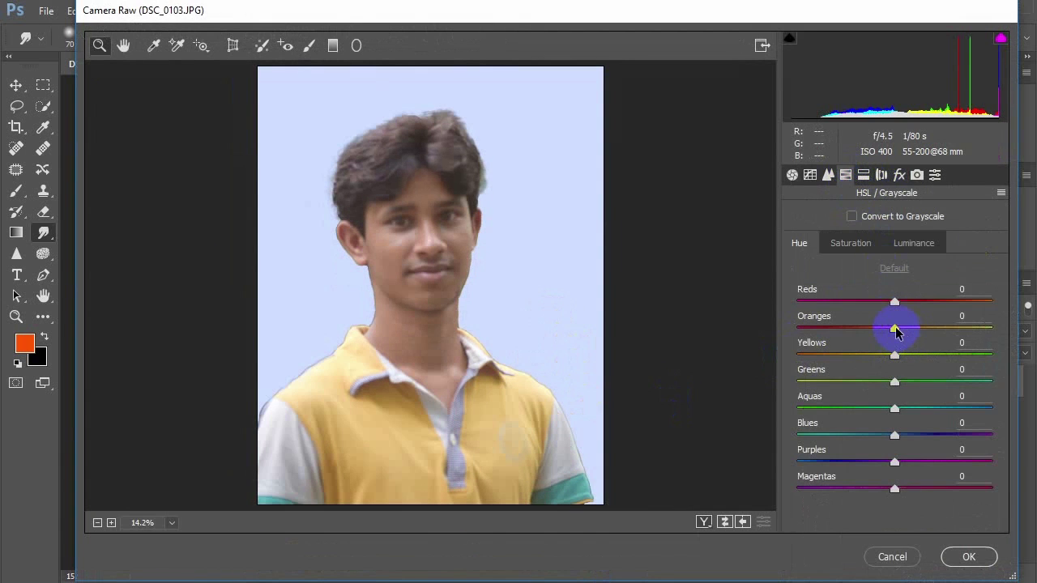
pyautogui.moveTo(898, 332); pyautogui.dragTo(926, 335)
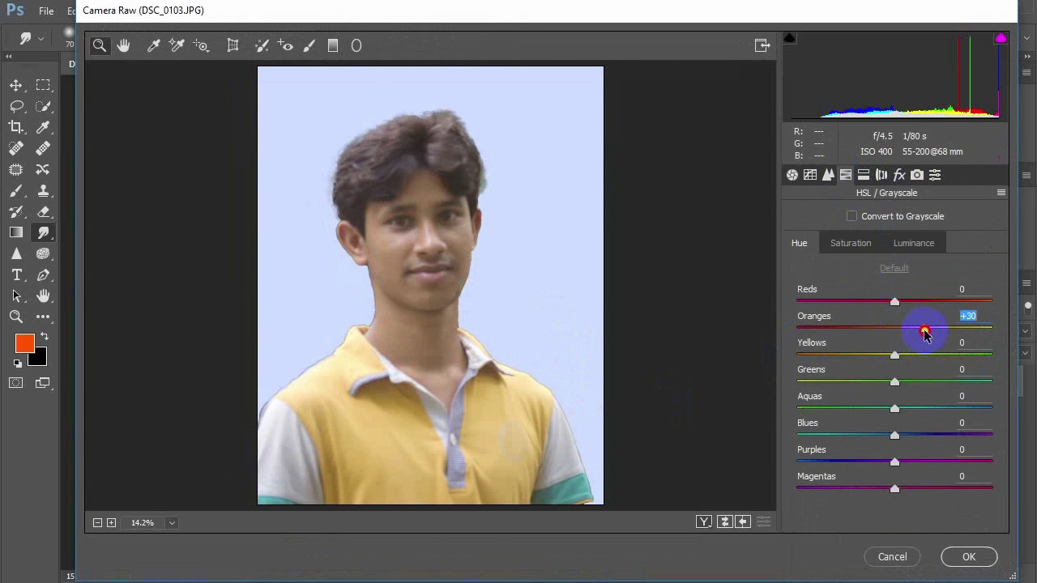
pyautogui.click(792, 175)
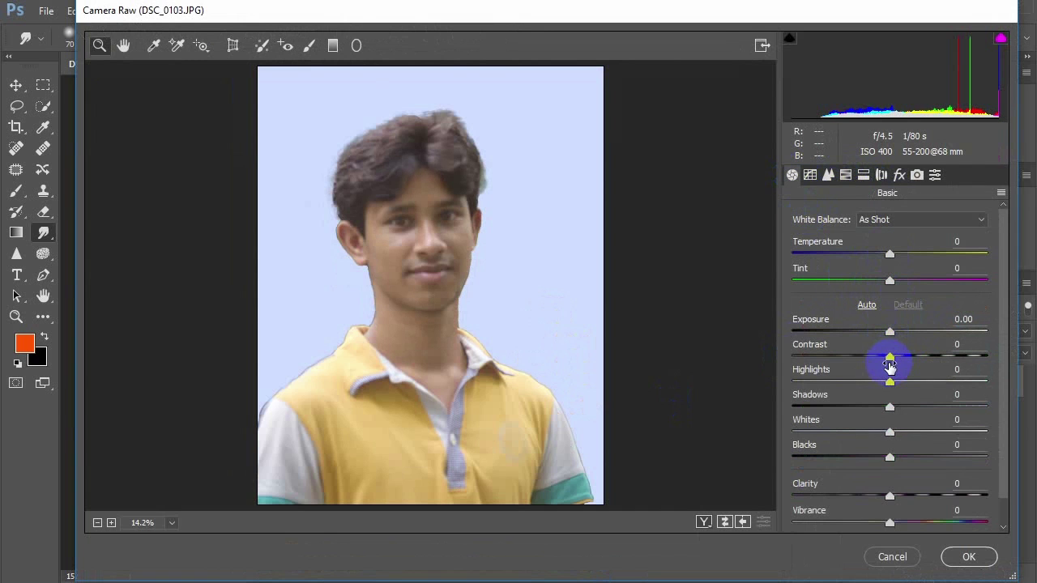
pyautogui.moveTo(891, 358); pyautogui.dragTo(895, 356)
pyautogui.moveTo(893, 256); pyautogui.dragTo(895, 259)
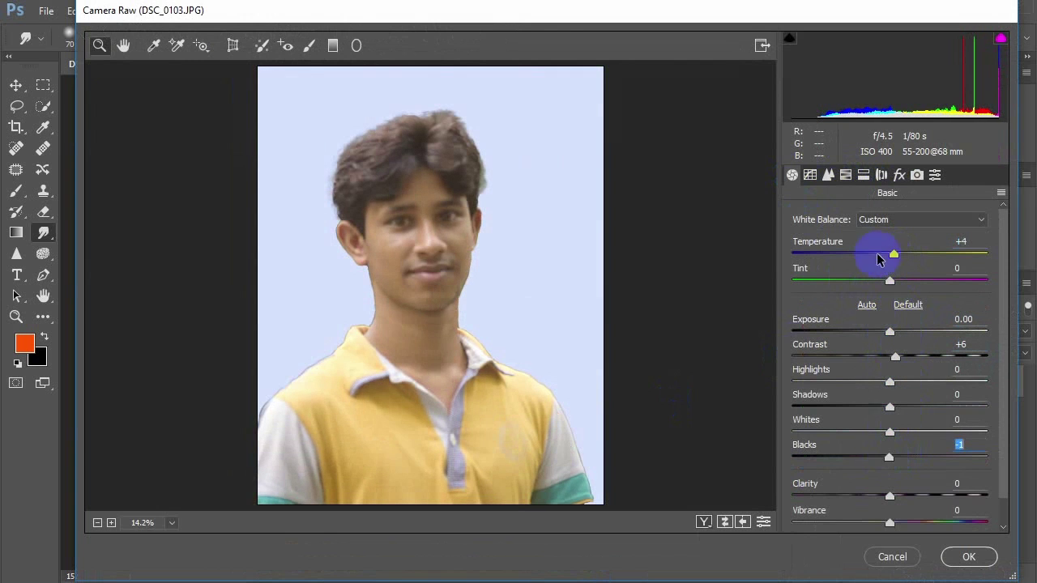
pyautogui.click(863, 176)
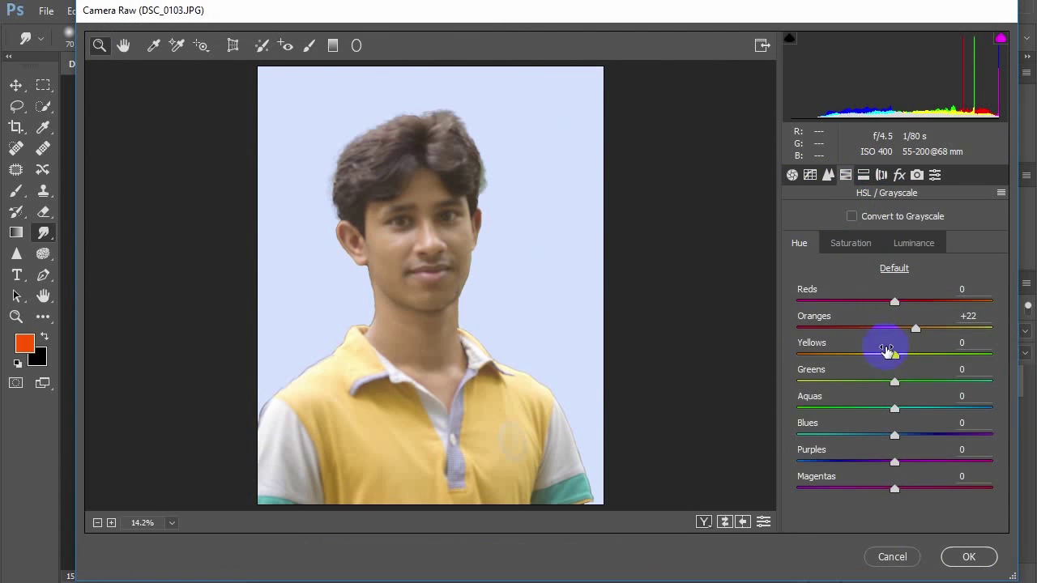
pyautogui.moveTo(892, 365); pyautogui.dragTo(868, 369)
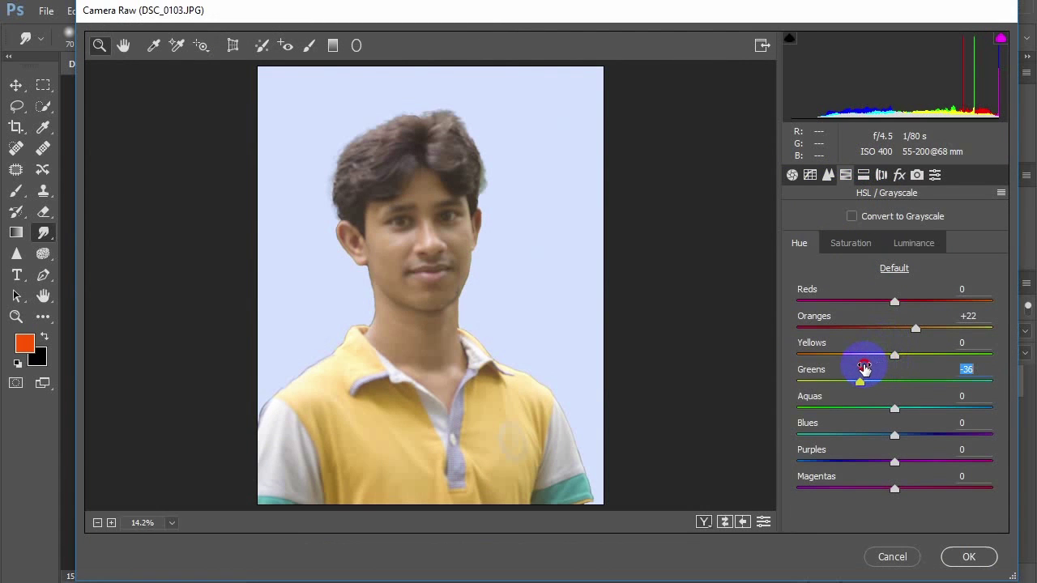
pyautogui.click(966, 555)
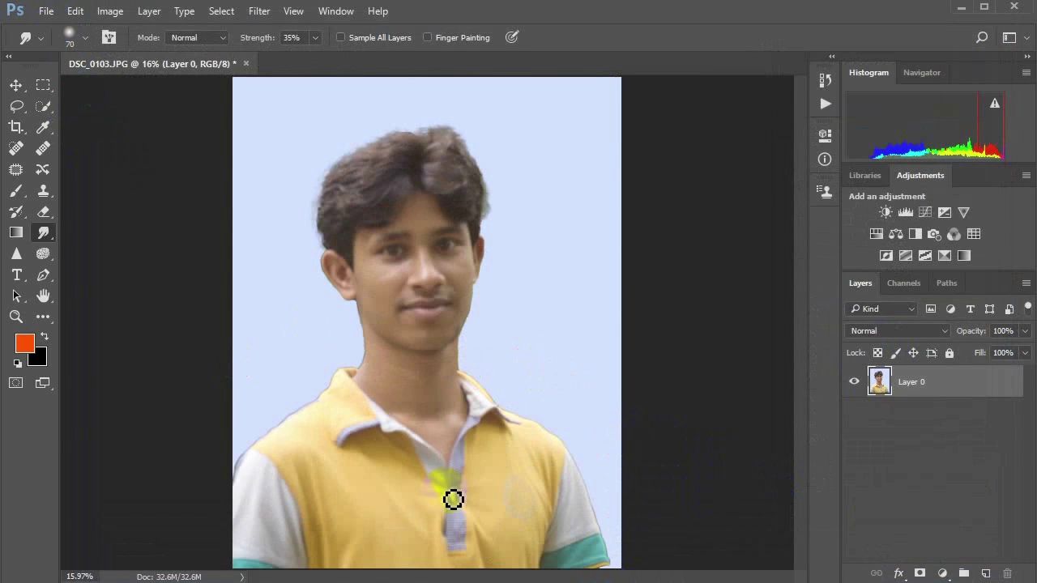
# Step: Browse the Photo document presets in the New Document dialog, then cancel it
pyautogui.click(47, 13)
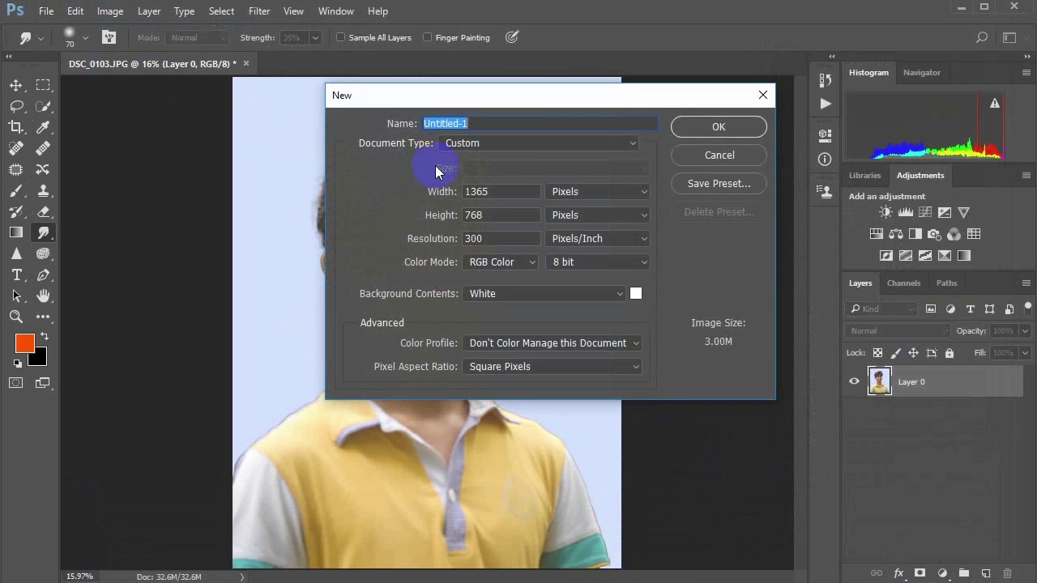
pyautogui.click(510, 147)
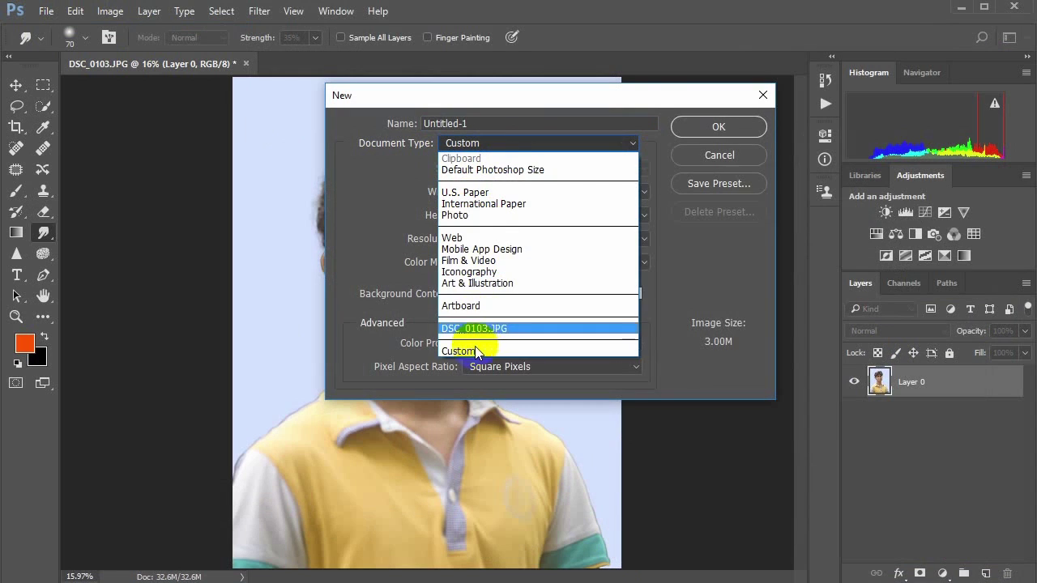
pyautogui.click(495, 217)
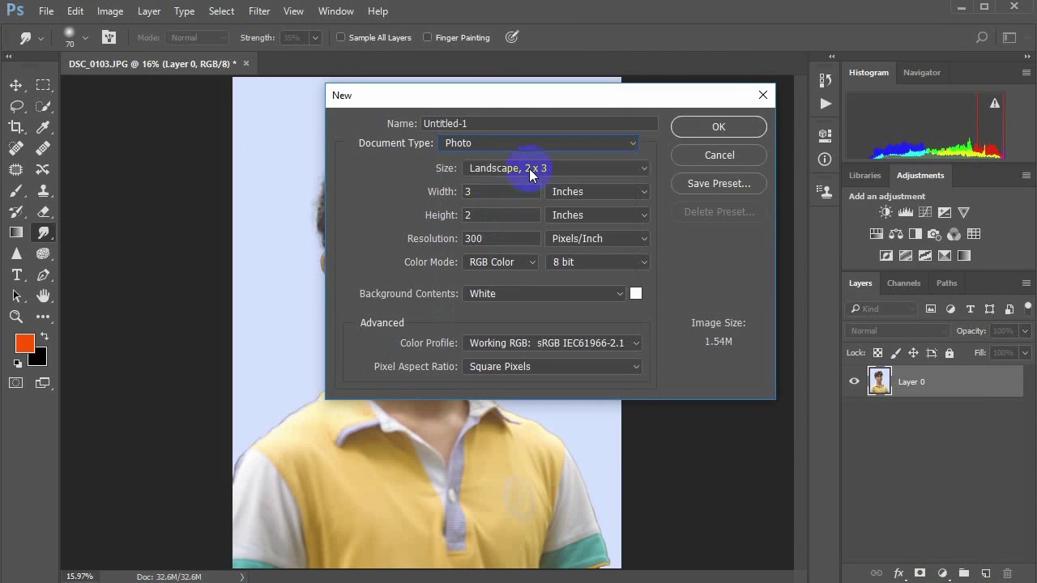
pyautogui.click(528, 169)
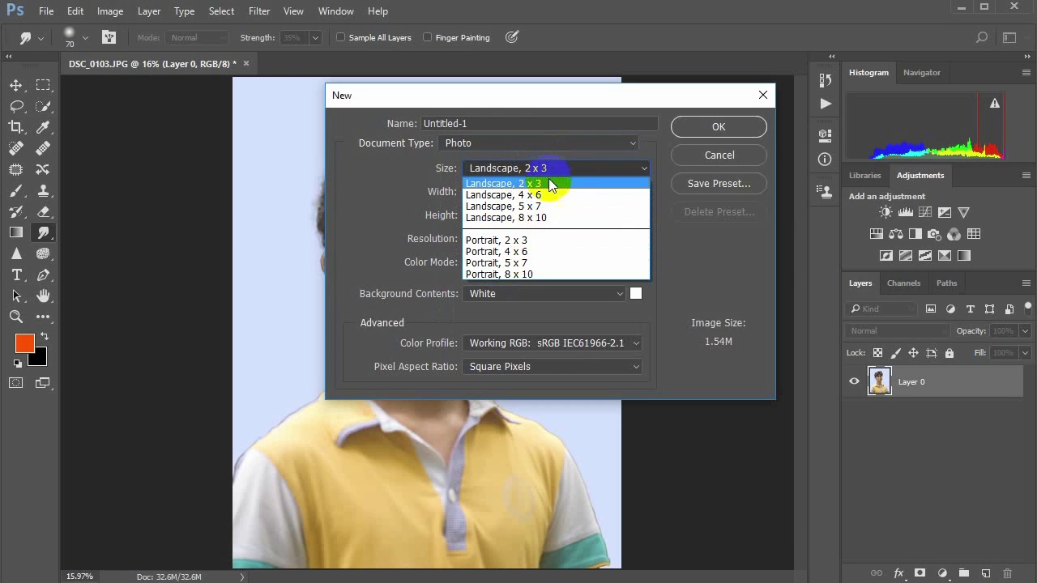
pyautogui.press('Escape')
pyautogui.press('Escape')
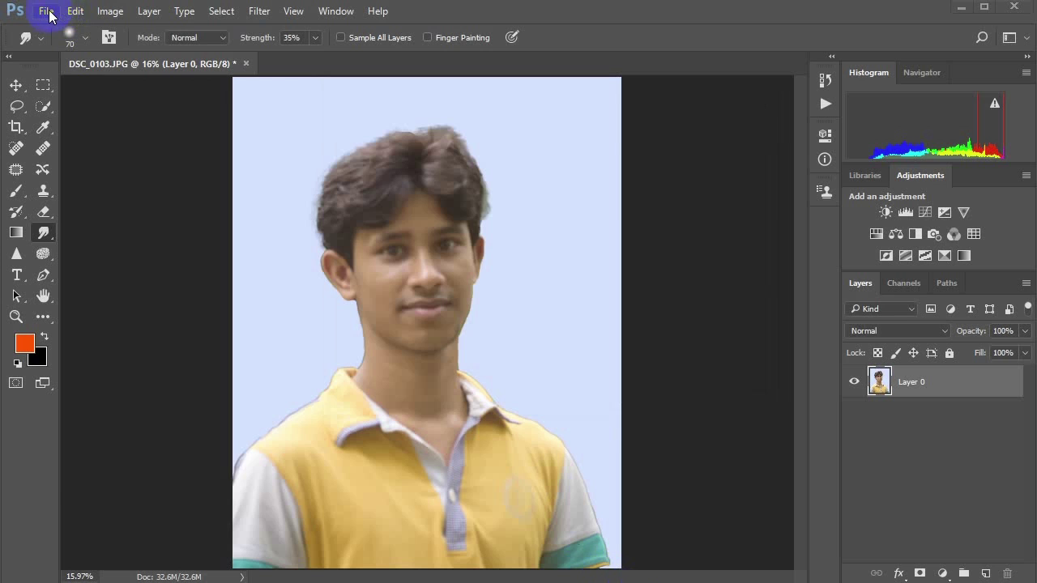
# Step: Create a new International Paper A4 document, 210 × 297 mm at 300 ppi
pyautogui.click(49, 11)
pyautogui.click(51, 27)
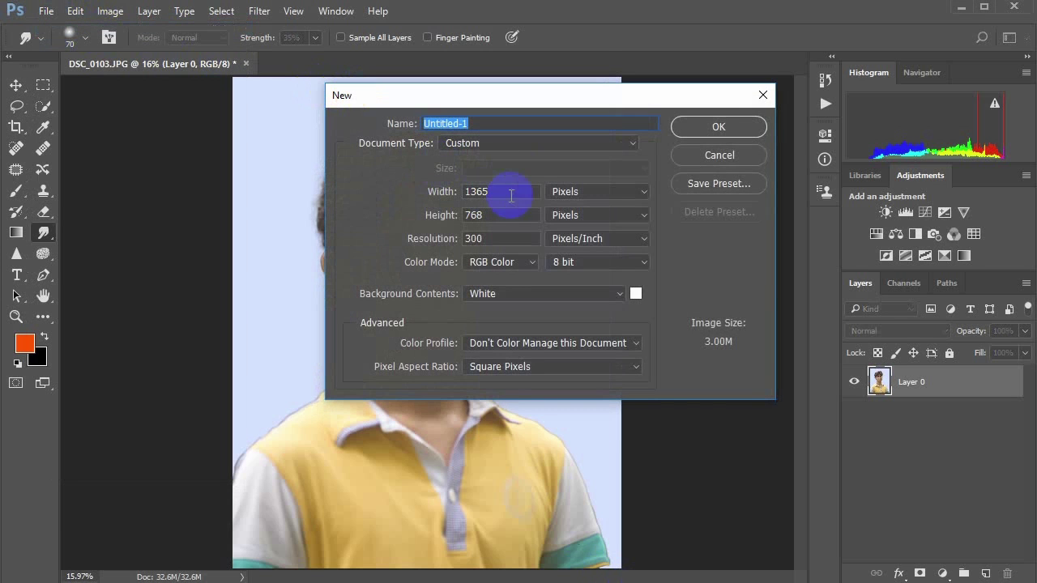
pyautogui.click(507, 142)
pyautogui.click(511, 202)
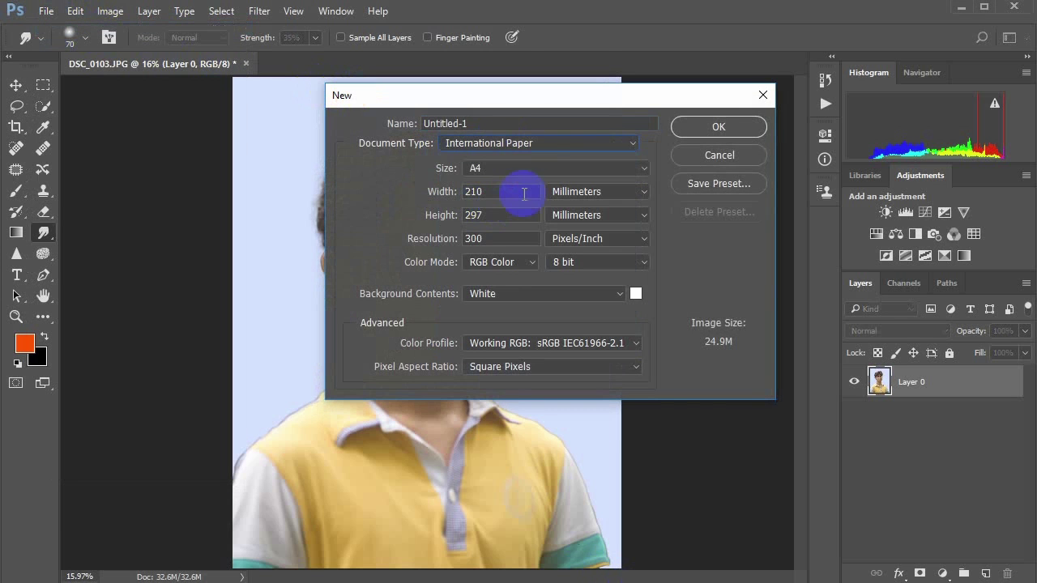
pyautogui.click(595, 170)
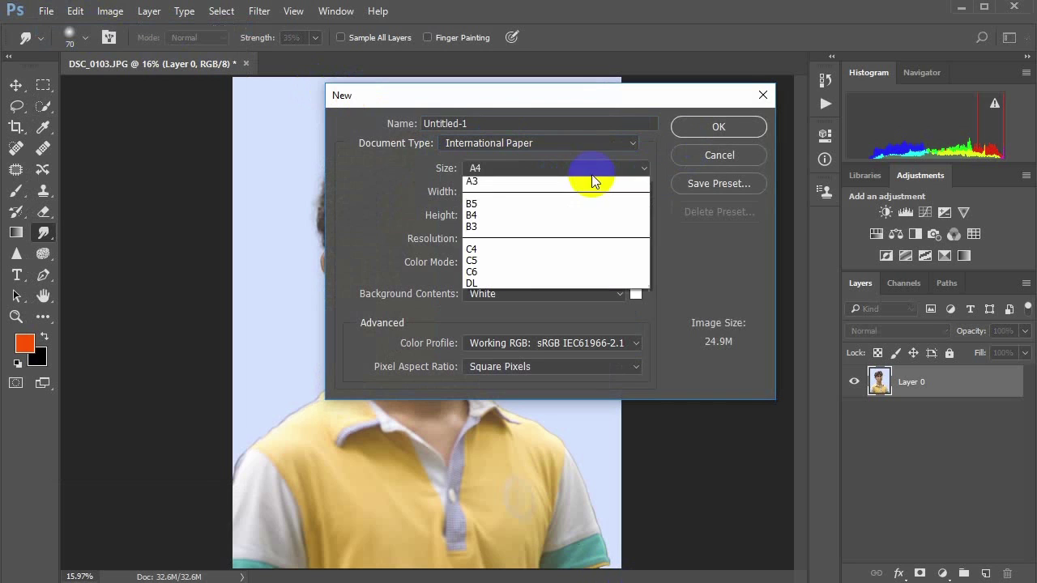
pyautogui.click(507, 189)
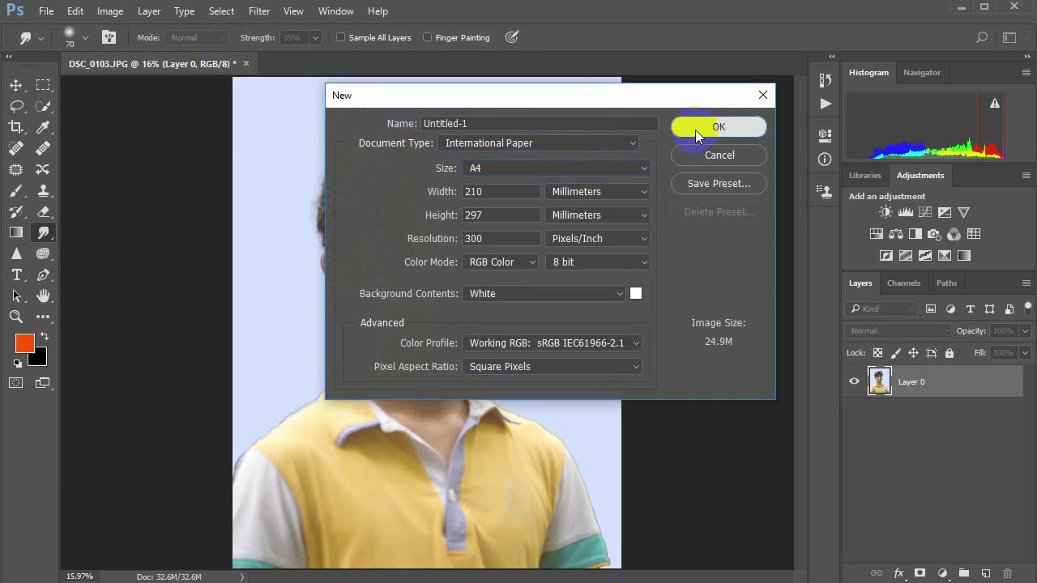
pyautogui.click(695, 128)
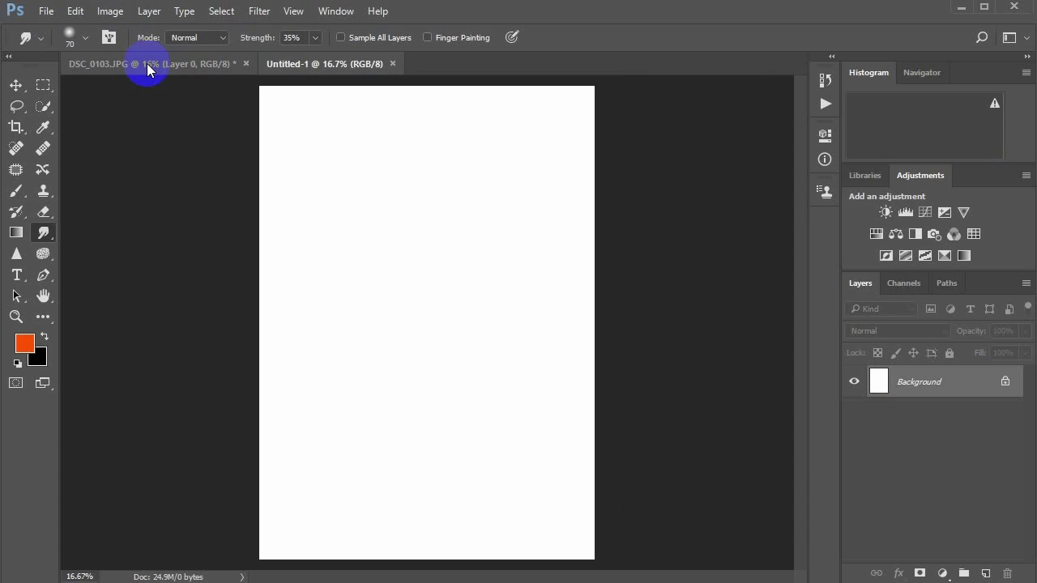
# Step: Resize the portrait to 1.5 × 1.9 inches at 300 ppi and fit it to the window
pyautogui.click(146, 63)
pyautogui.click(110, 10)
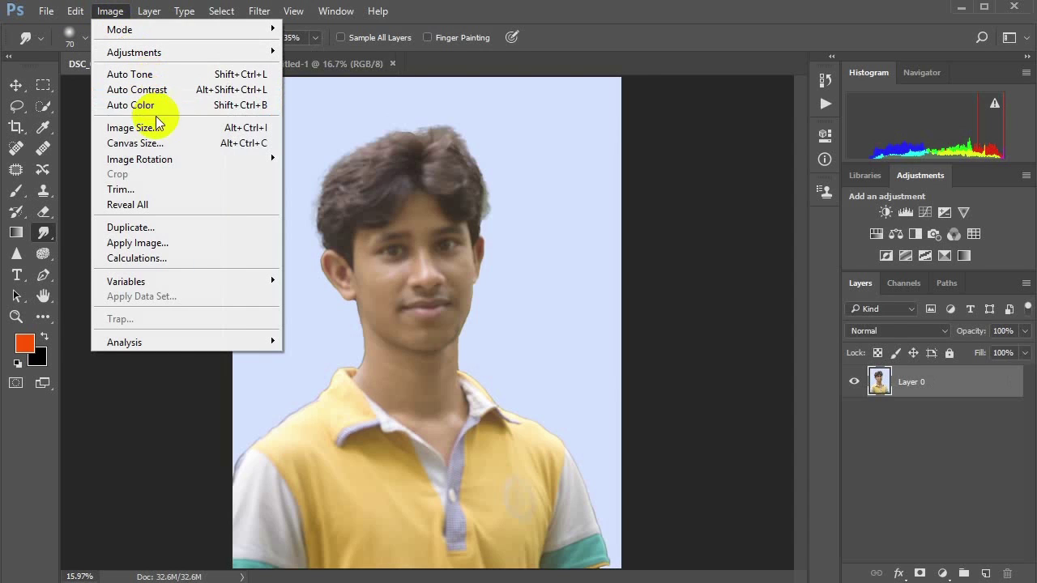
pyautogui.click(134, 127)
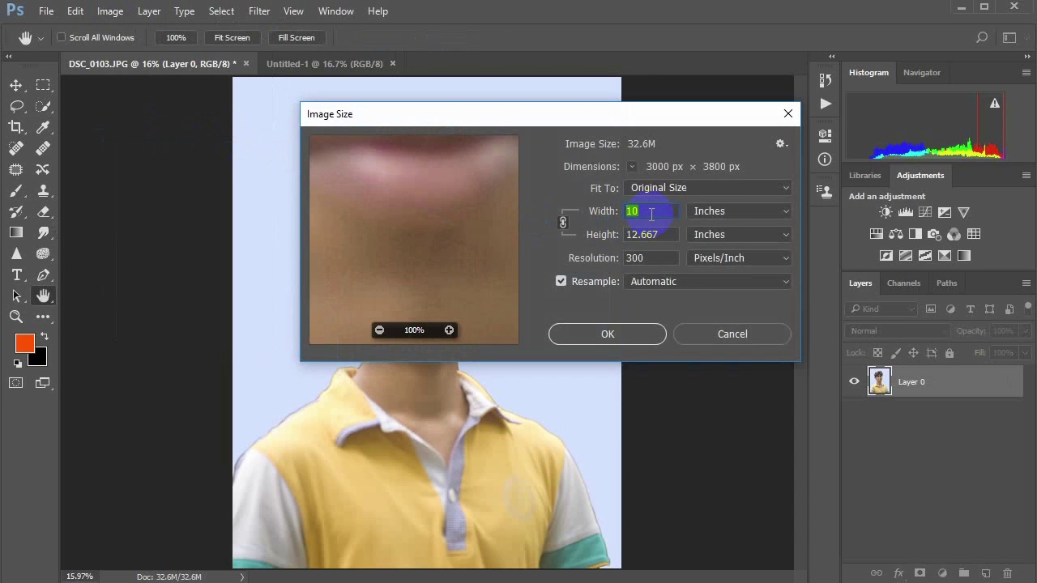
pyautogui.write('1')
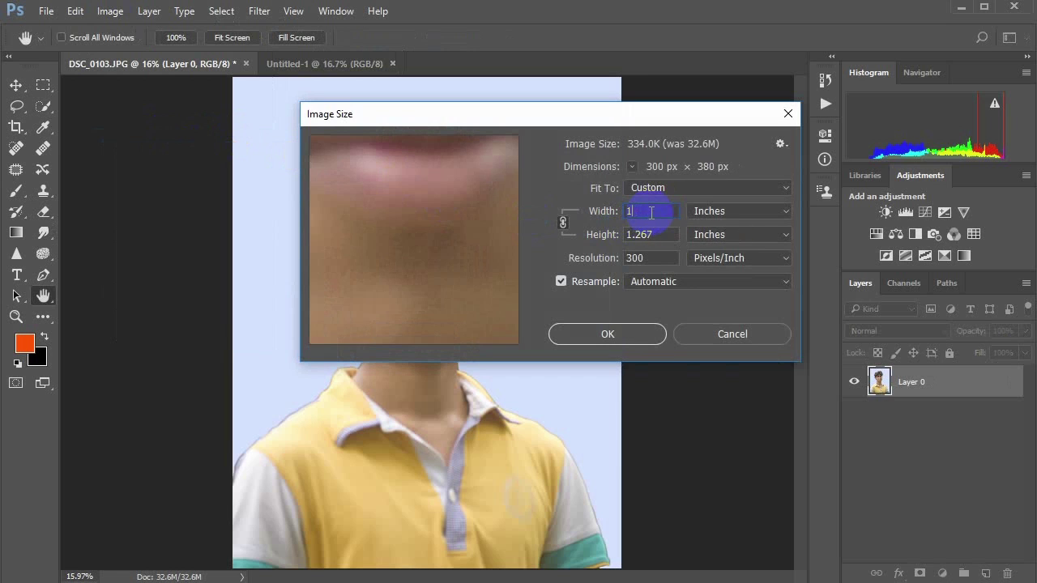
pyautogui.write('.5')
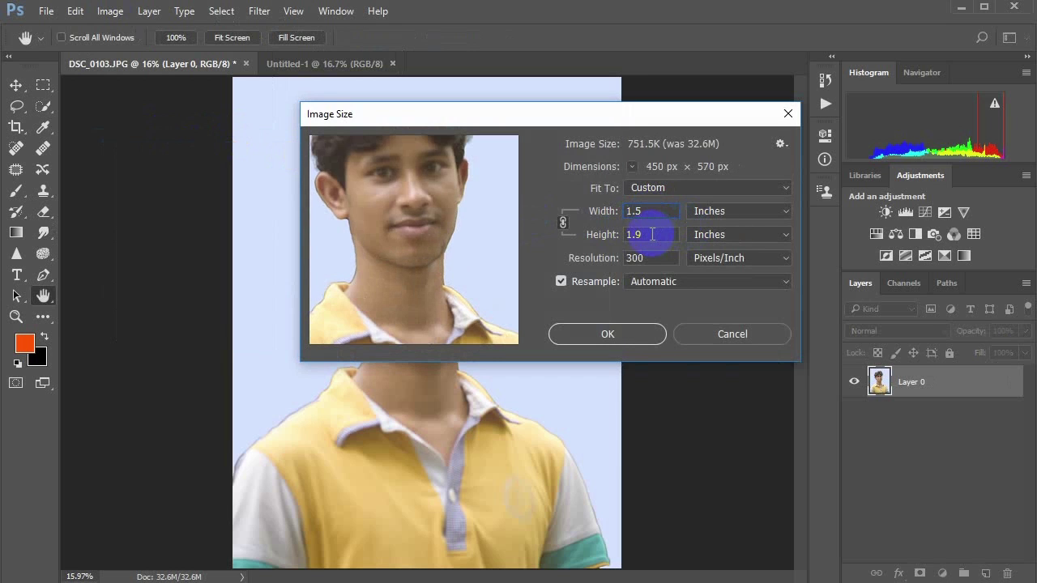
pyautogui.press('Tab')
pyautogui.write('1.9')
pyautogui.click(607, 260)
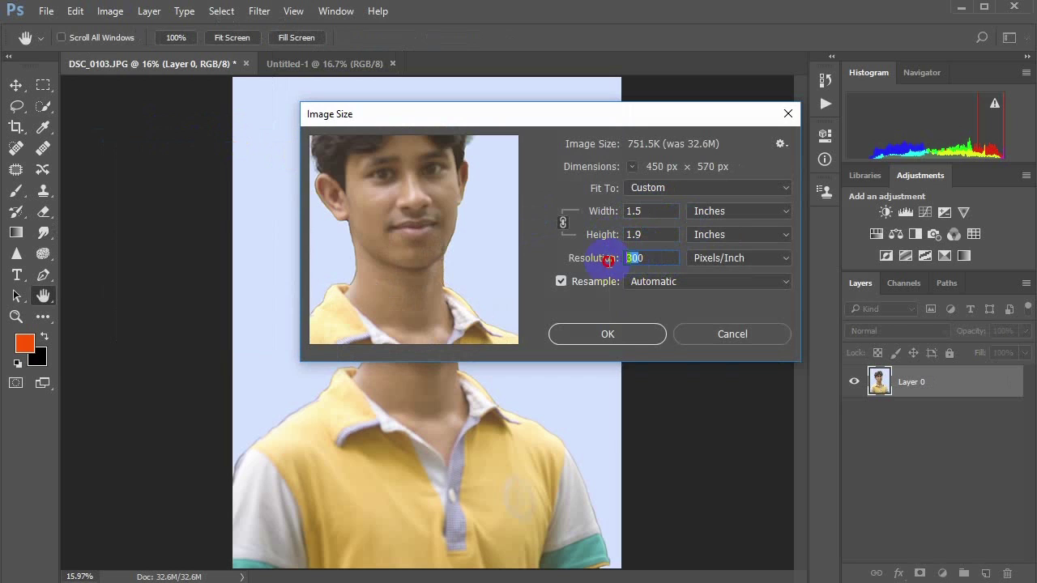
pyautogui.click(629, 336)
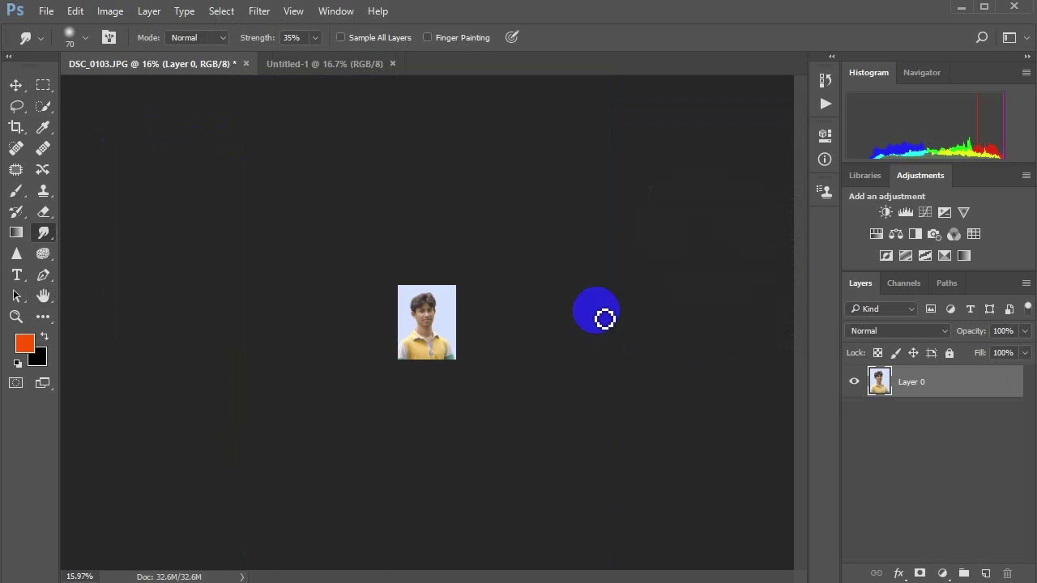
pyautogui.hotkey('ctrl', '0')
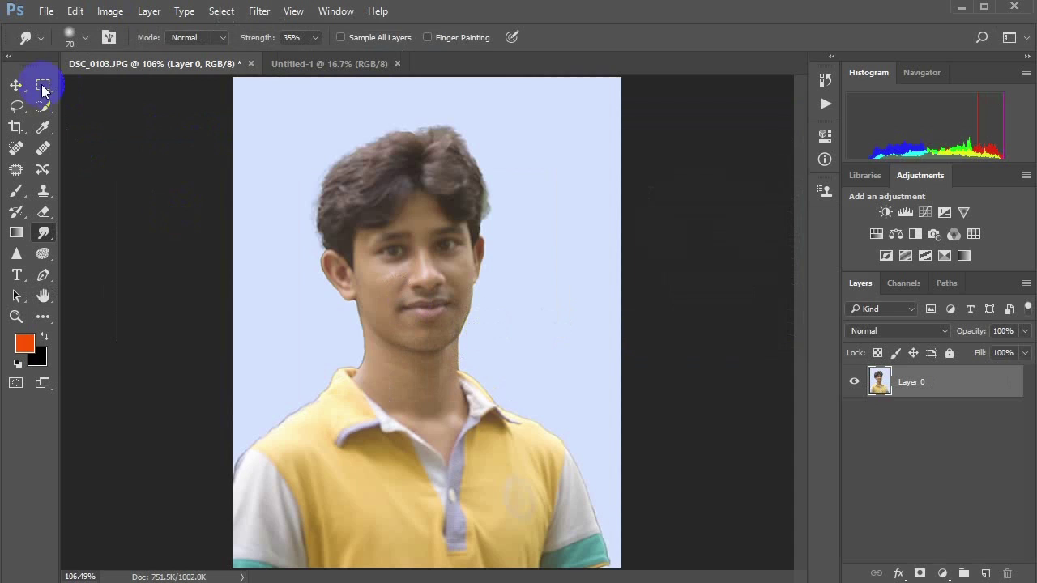
# Step: Move the resized portrait onto the blank A4 sheet and snug it into the top-left corner
pyautogui.click(17, 85)
pyautogui.moveTo(372, 263)
pyautogui.mouseDown()
pyautogui.moveTo(328, 113)
pyautogui.moveTo(343, 183)
pyautogui.mouseUp()
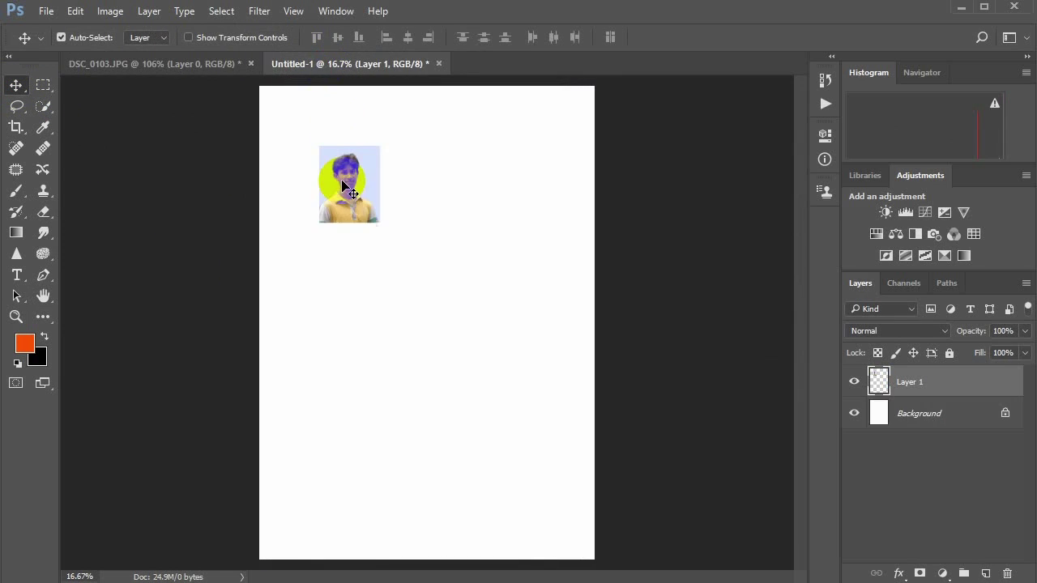
pyautogui.click(343, 190)
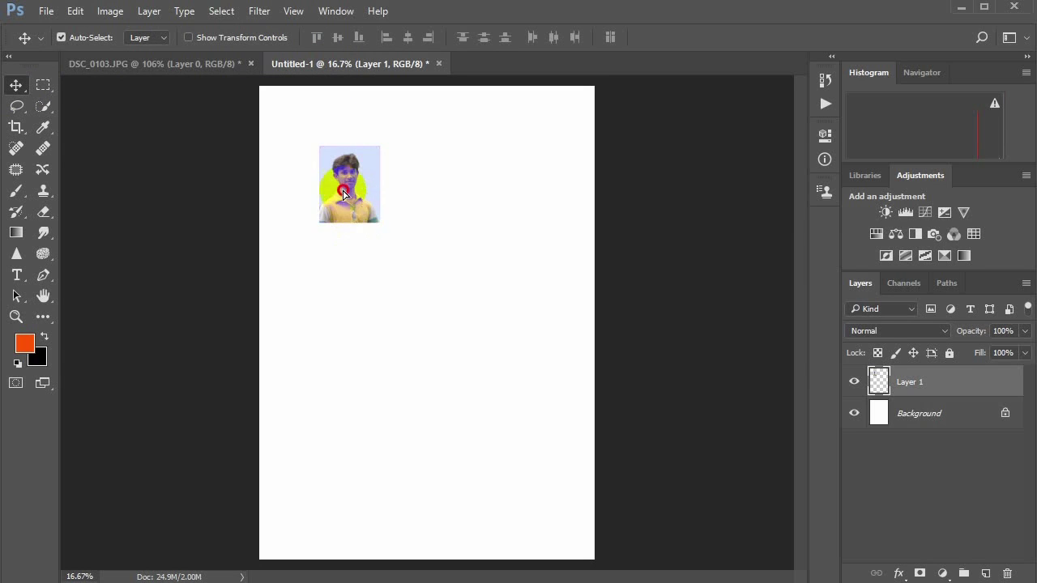
pyautogui.moveTo(343, 193); pyautogui.dragTo(293, 152)
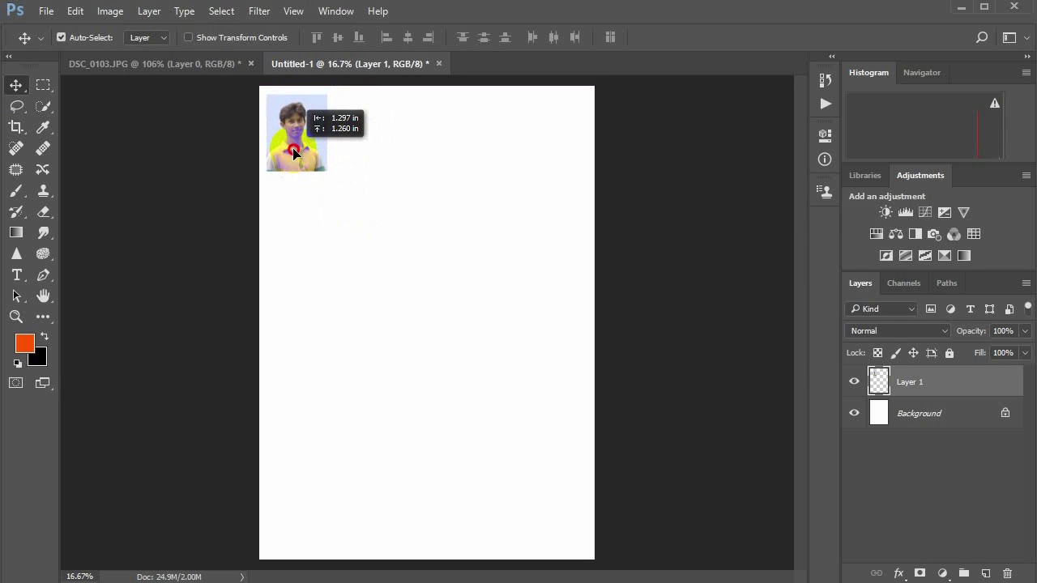
pyautogui.moveTo(294, 149); pyautogui.dragTo(295, 148)
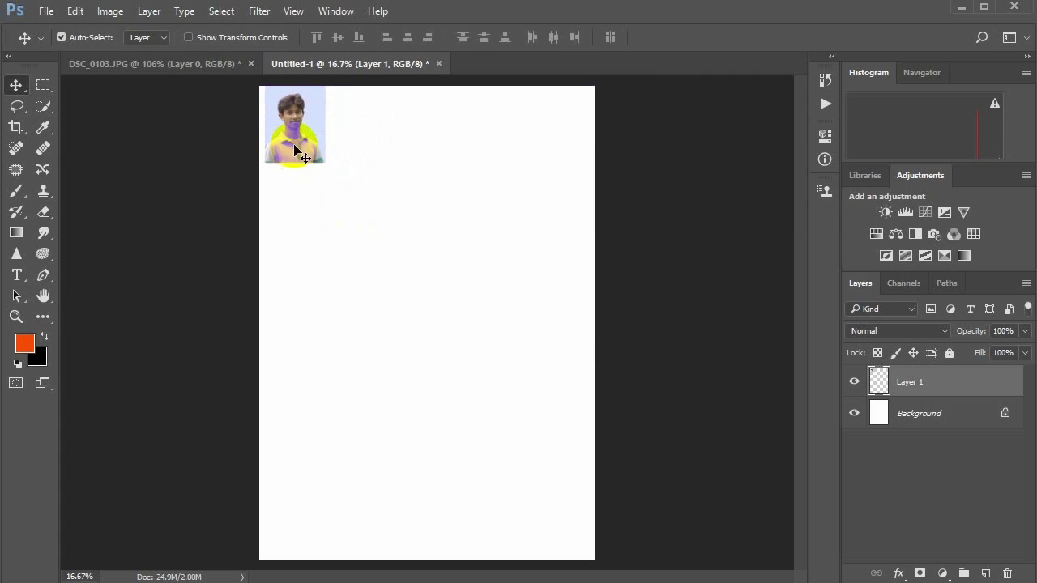
pyautogui.hotkey('shift', 'Down')
pyautogui.hotkey('shift', 'Down')
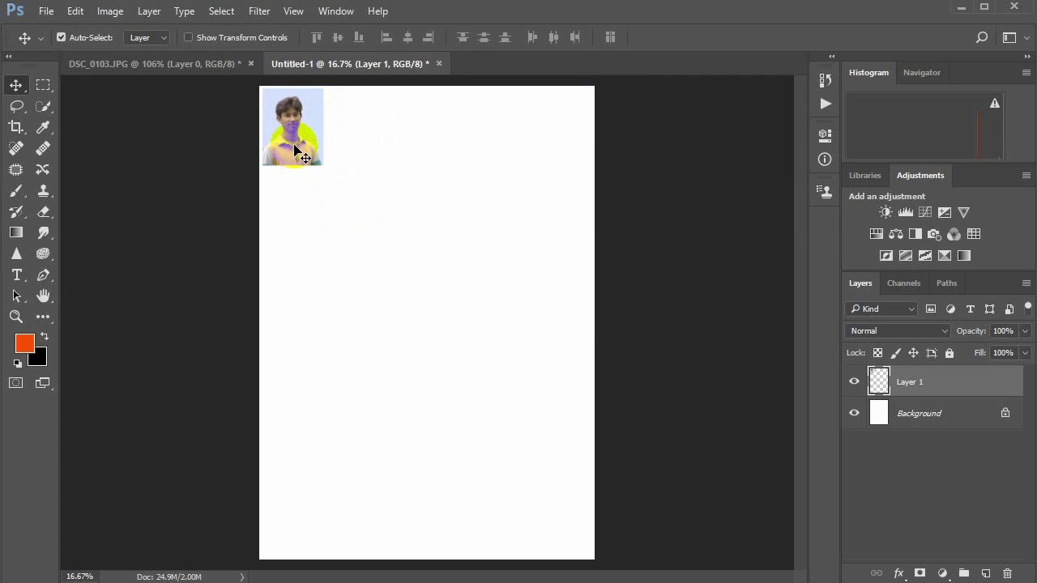
# Step: Copy the photo rightward to lay out the second, third and fourth photos of the first row
pyautogui.press('ctrl')
pyautogui.moveTo(294, 149); pyautogui.dragTo(358, 147)
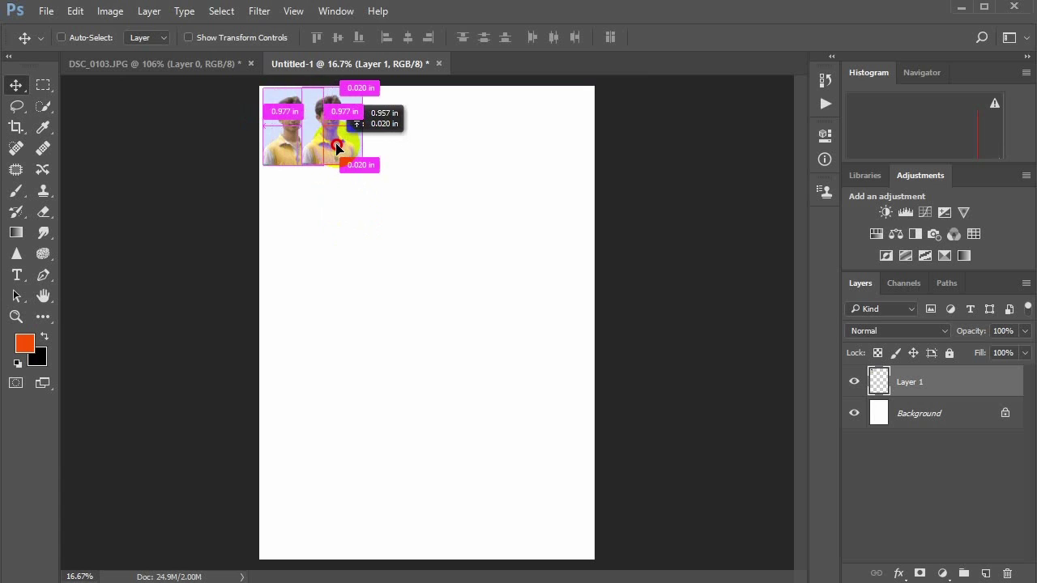
pyautogui.moveTo(358, 148); pyautogui.dragTo(430, 144)
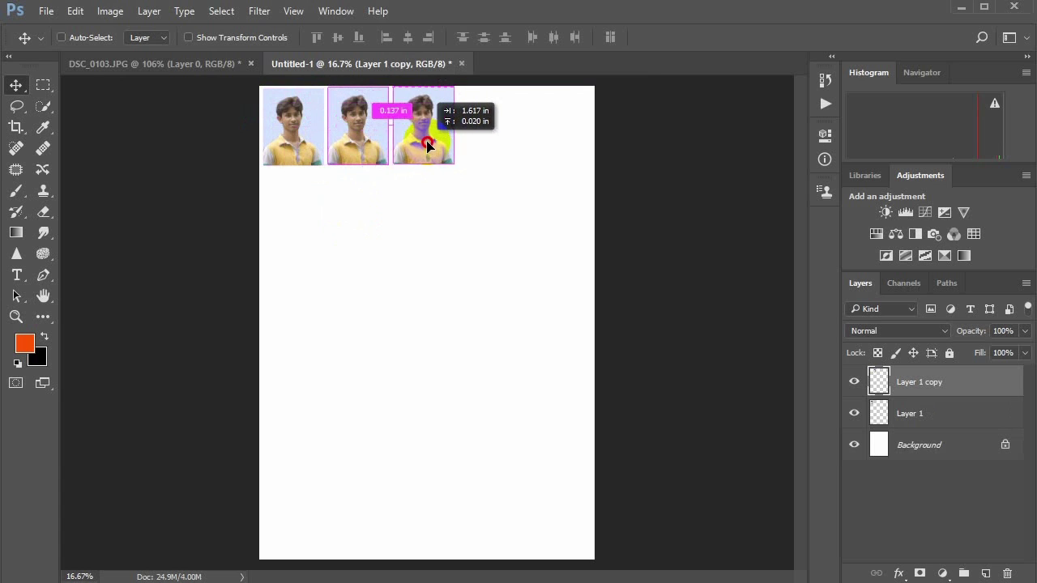
pyautogui.moveTo(431, 144); pyautogui.dragTo(490, 144)
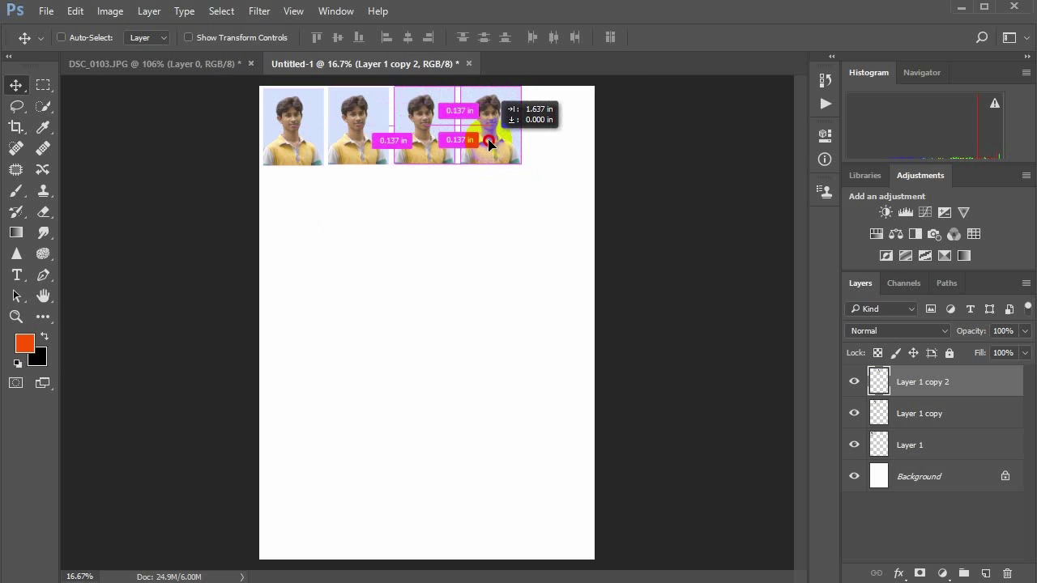
pyautogui.moveTo(489, 144); pyautogui.dragTo(487, 146)
# Step: Add a fifth aligned photo to complete the first row of five
pyautogui.click(435, 141)
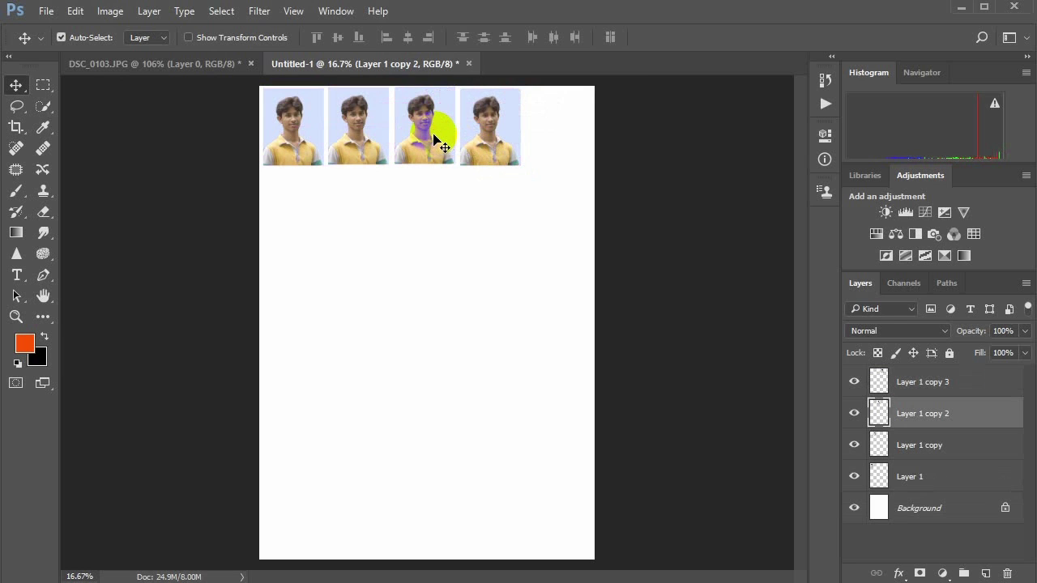
pyautogui.click(482, 129)
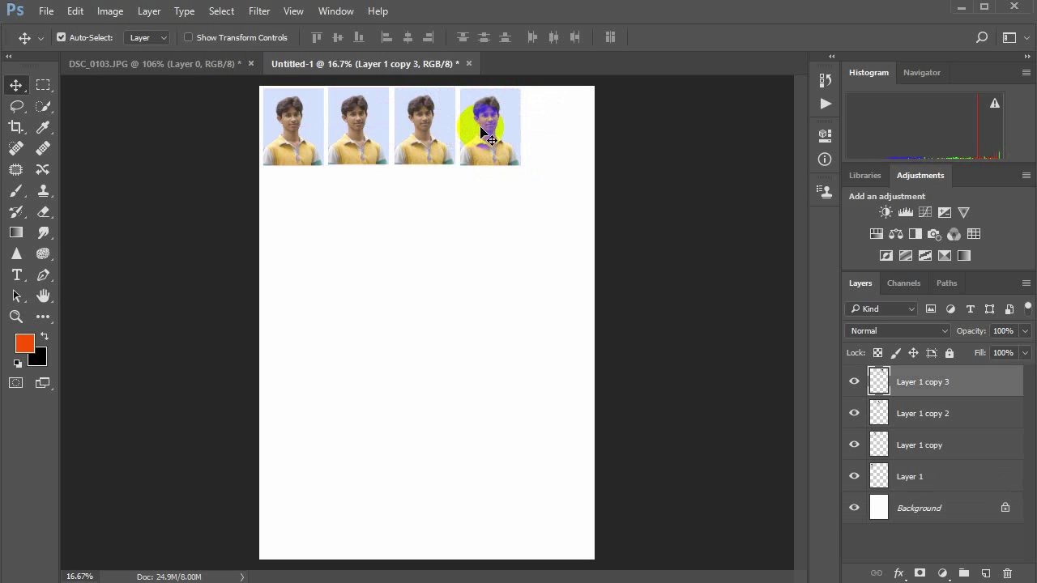
pyautogui.click(430, 139)
pyautogui.click(363, 140)
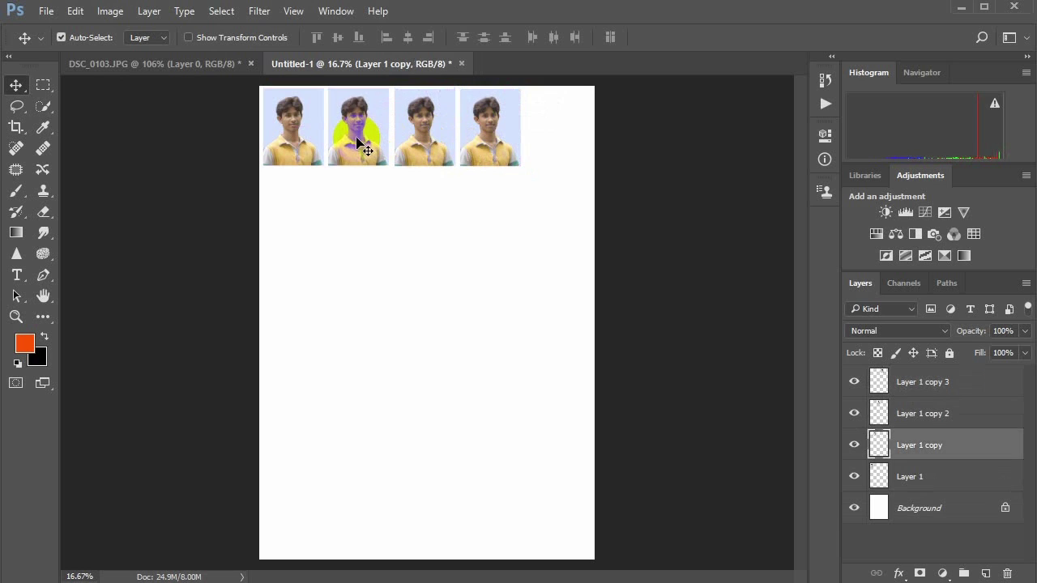
pyautogui.click(304, 149)
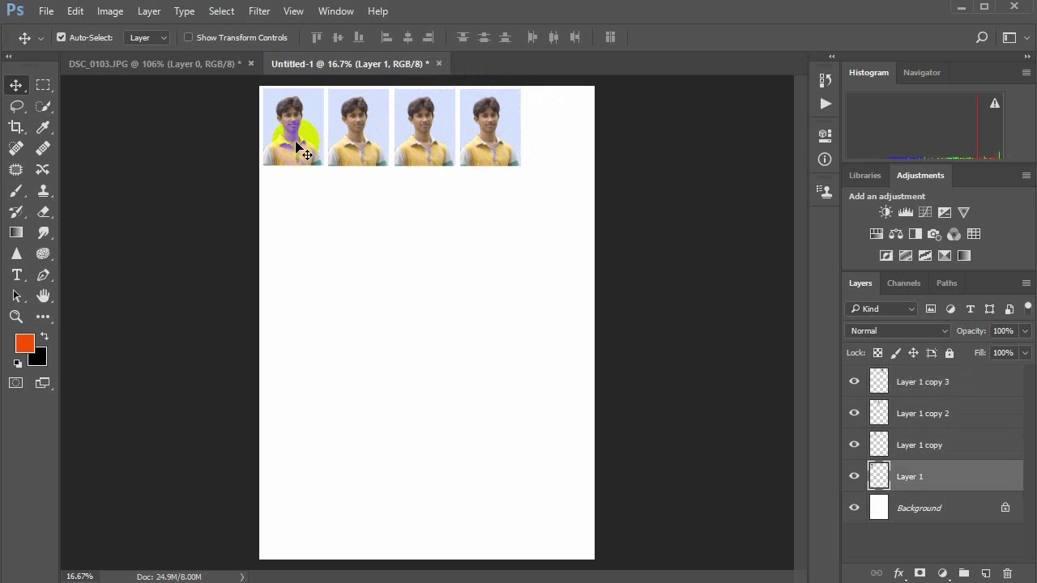
pyautogui.click(486, 142)
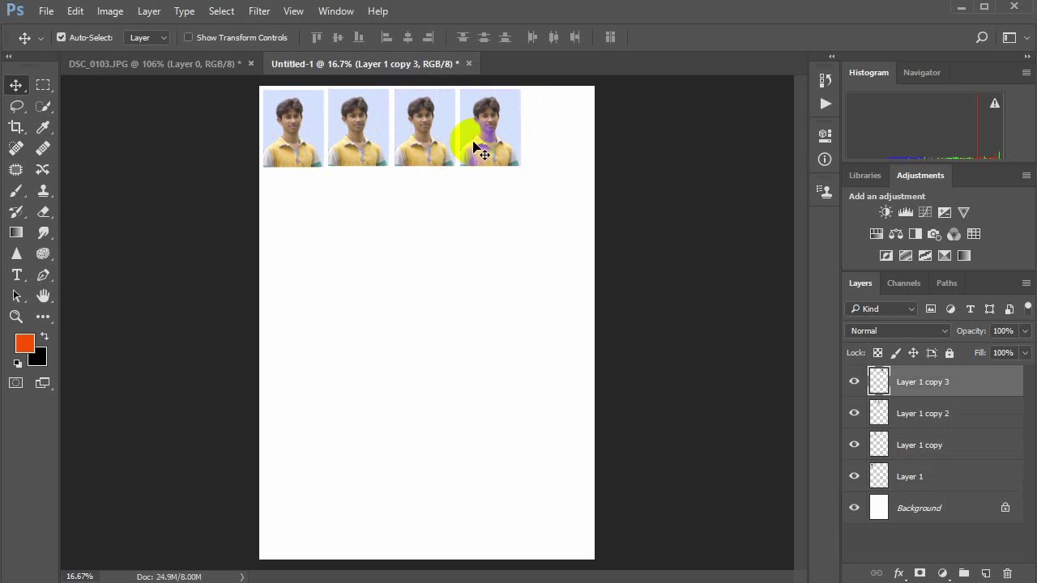
pyautogui.moveTo(475, 146); pyautogui.dragTo(543, 144)
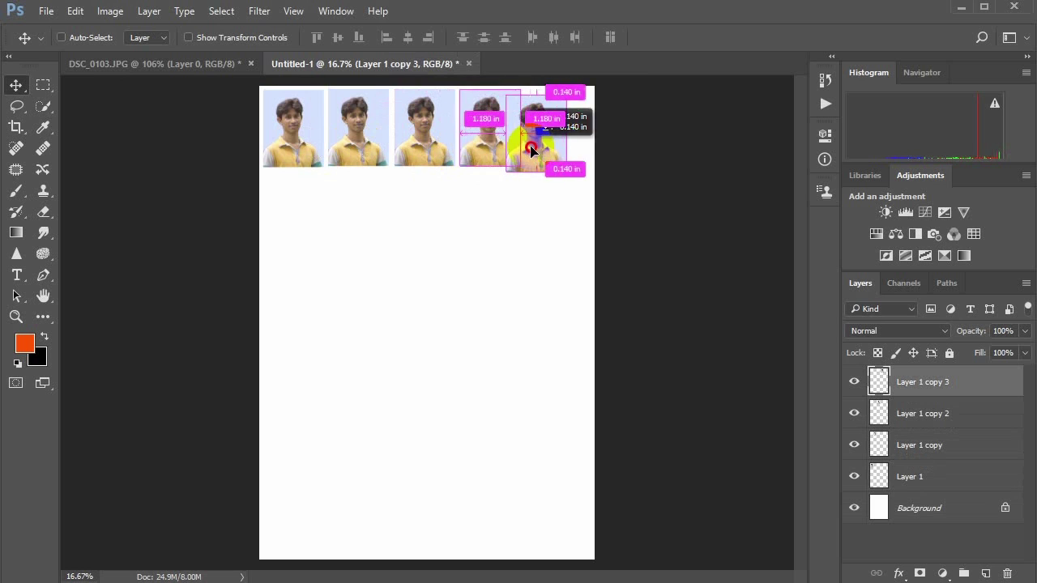
pyautogui.moveTo(543, 144); pyautogui.dragTo(541, 146)
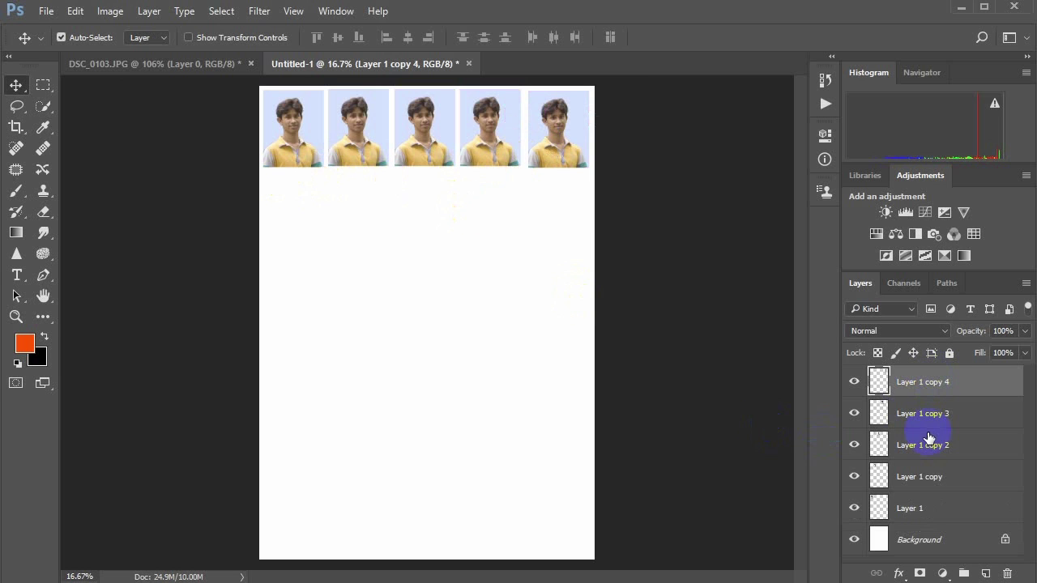
# Step: Select all five photo layers and duplicate the row downward into evenly spaced rows
pyautogui.keyDown('shift'); pyautogui.click(917, 505); pyautogui.keyUp('shift')
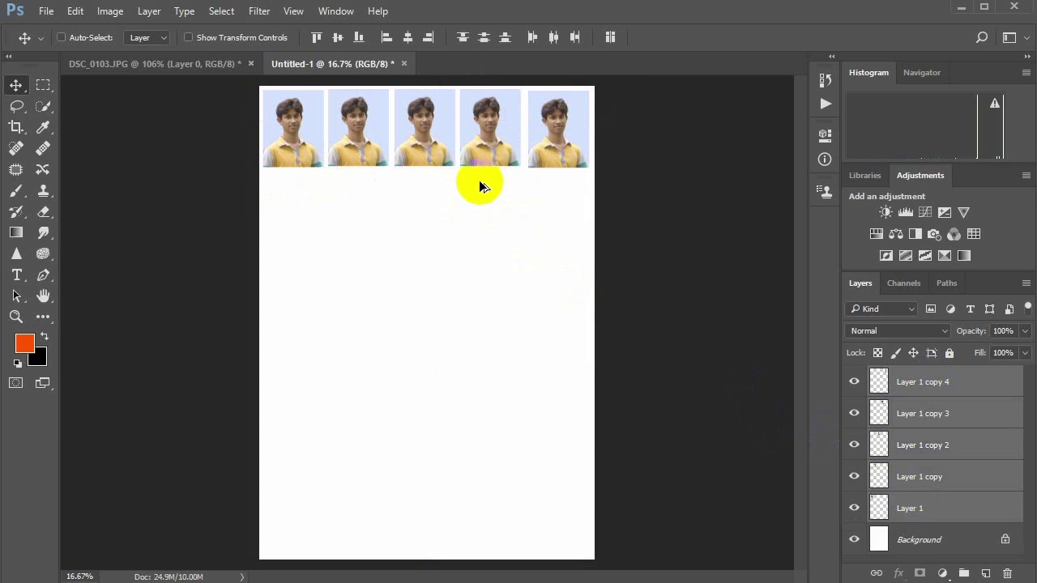
pyautogui.moveTo(467, 161); pyautogui.dragTo(471, 248)
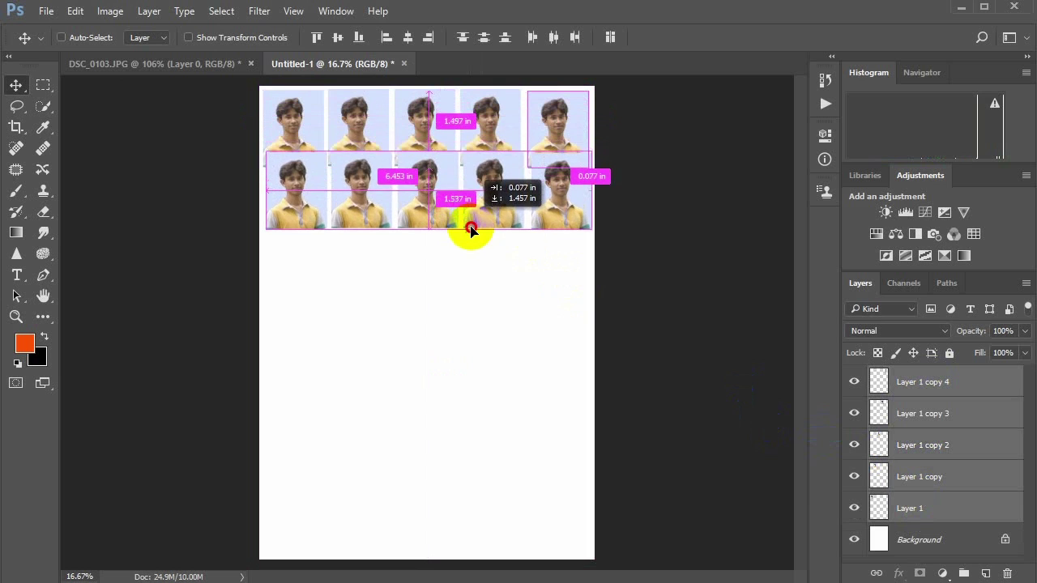
pyautogui.moveTo(471, 248); pyautogui.dragTo(467, 324)
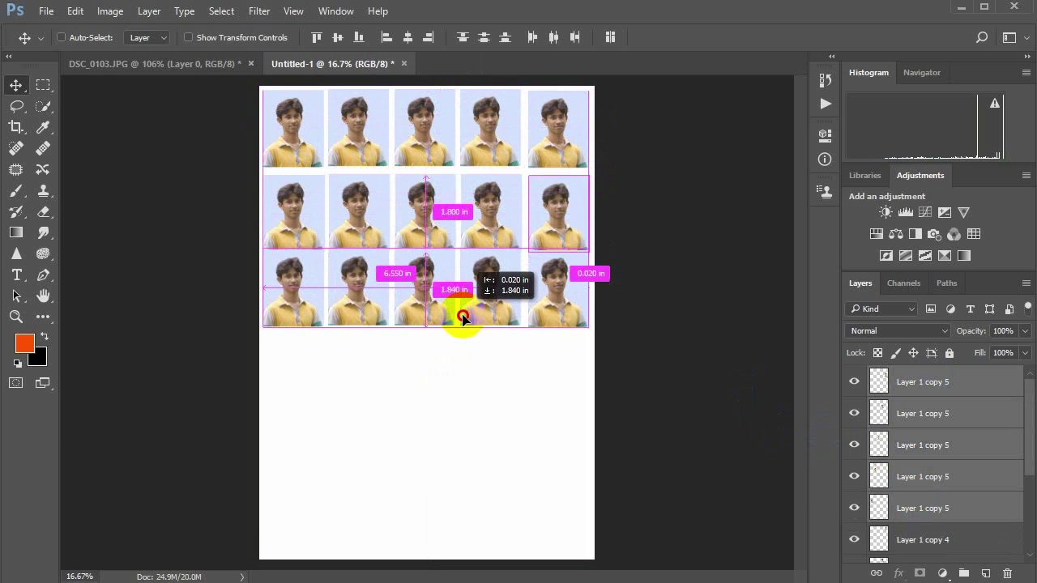
pyautogui.moveTo(466, 324); pyautogui.dragTo(465, 324)
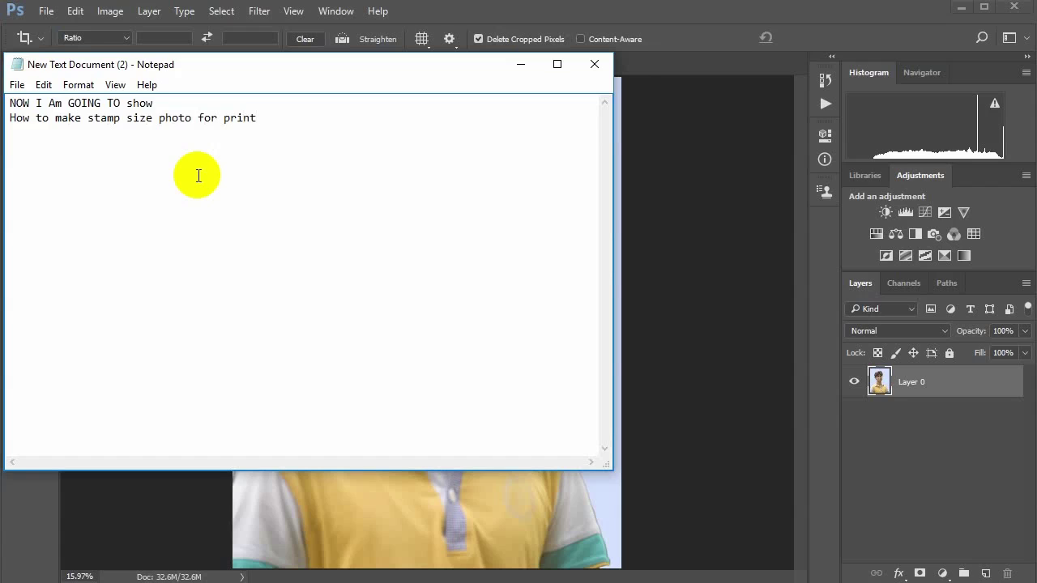
# Step: Close the note and crop the portrait to a 20:25 ratio
pyautogui.moveTo(283, 117)
pyautogui.mouseDown()
pyautogui.moveTo(23, 118)
pyautogui.moveTo(8, 103)
pyautogui.mouseUp()
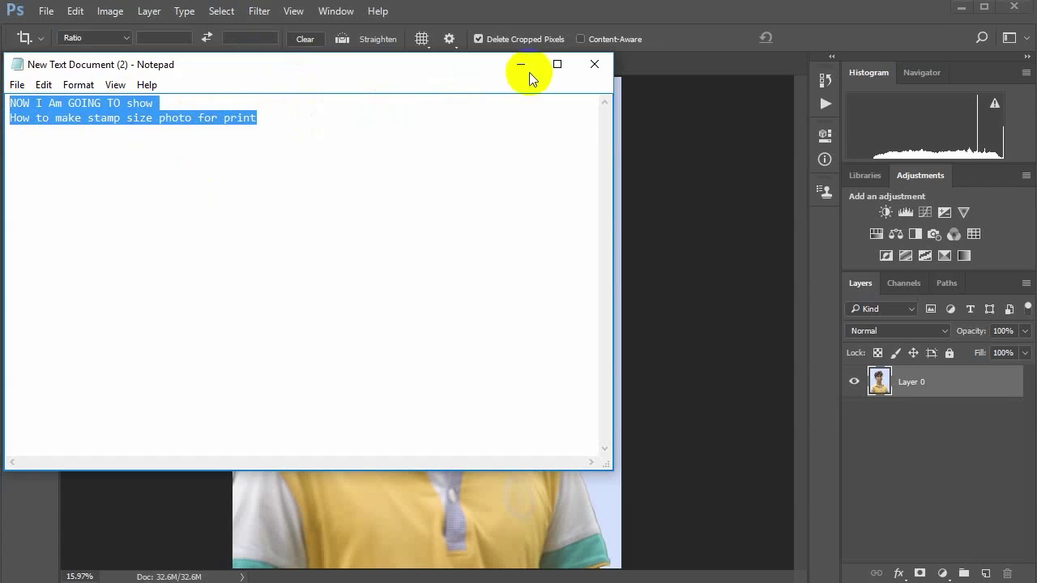
pyautogui.click(522, 68)
pyautogui.click(16, 127)
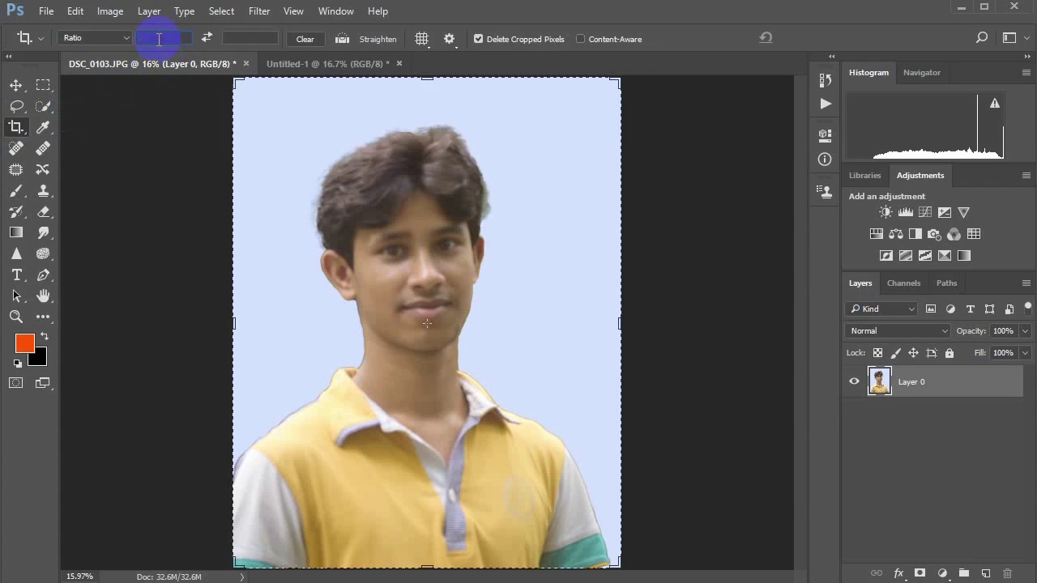
pyautogui.write('20')
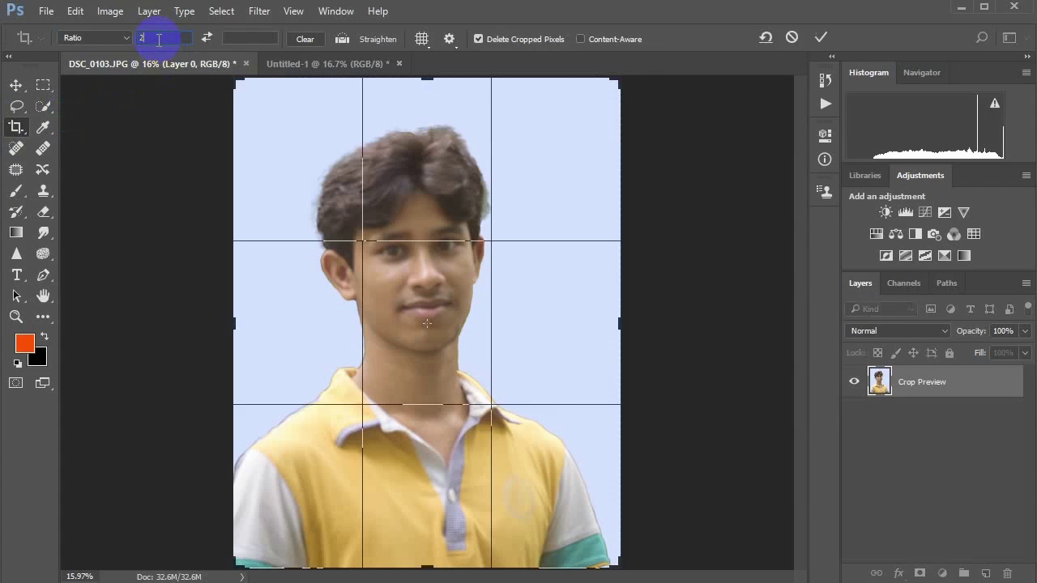
pyautogui.click(237, 39)
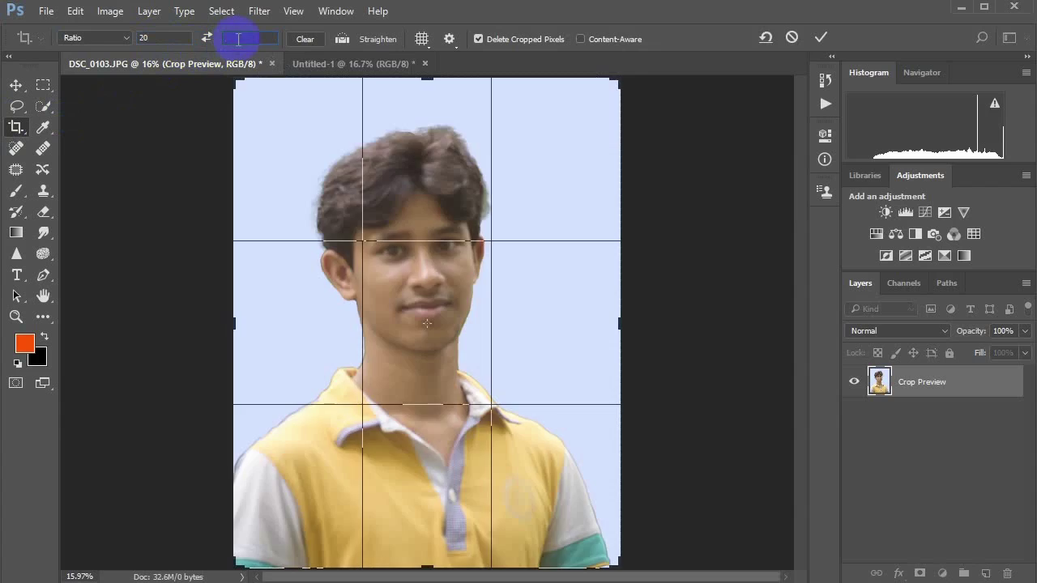
pyautogui.write('25')
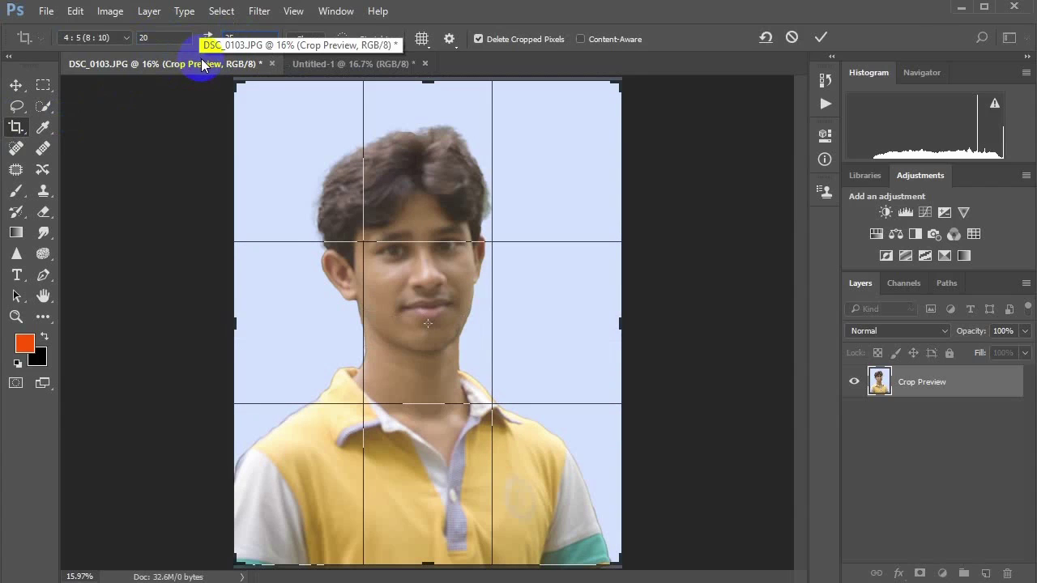
pyautogui.press('Return')
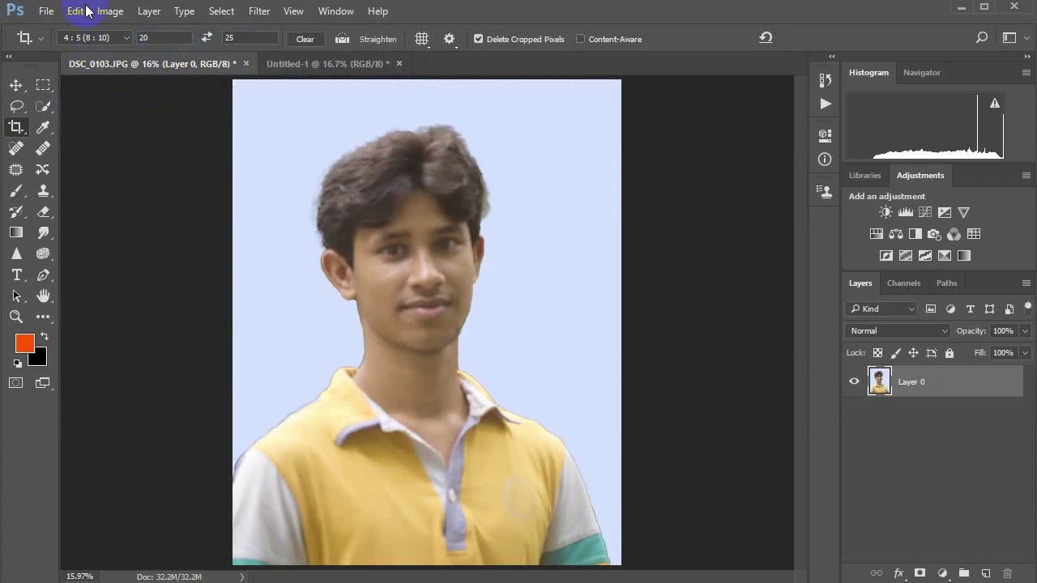
# Step: Resize the cropped photo to 20 × 25 mm at 300 ppi and fit it to the window
pyautogui.click(111, 11)
pyautogui.click(162, 128)
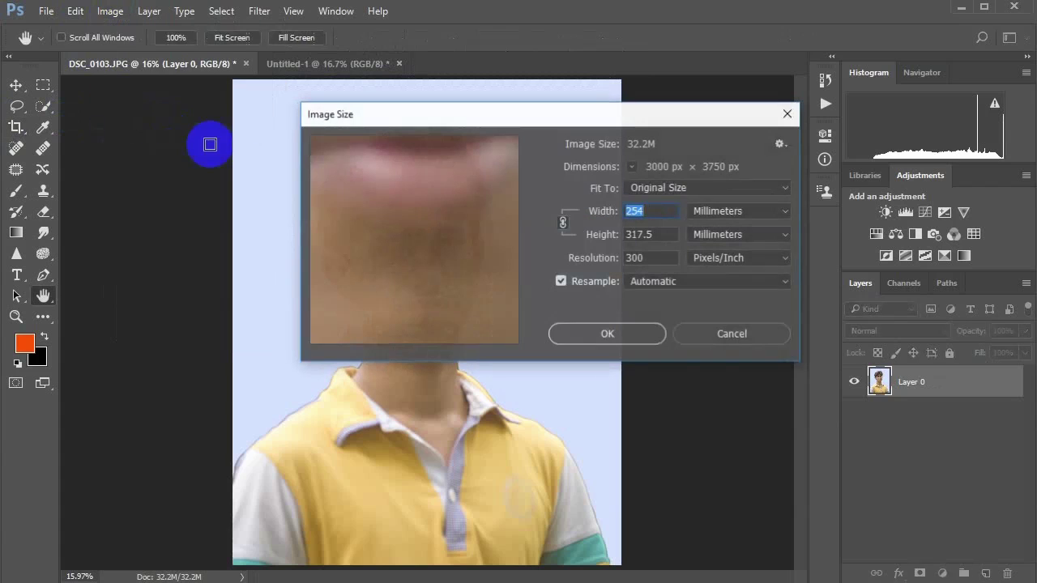
pyautogui.write('20')
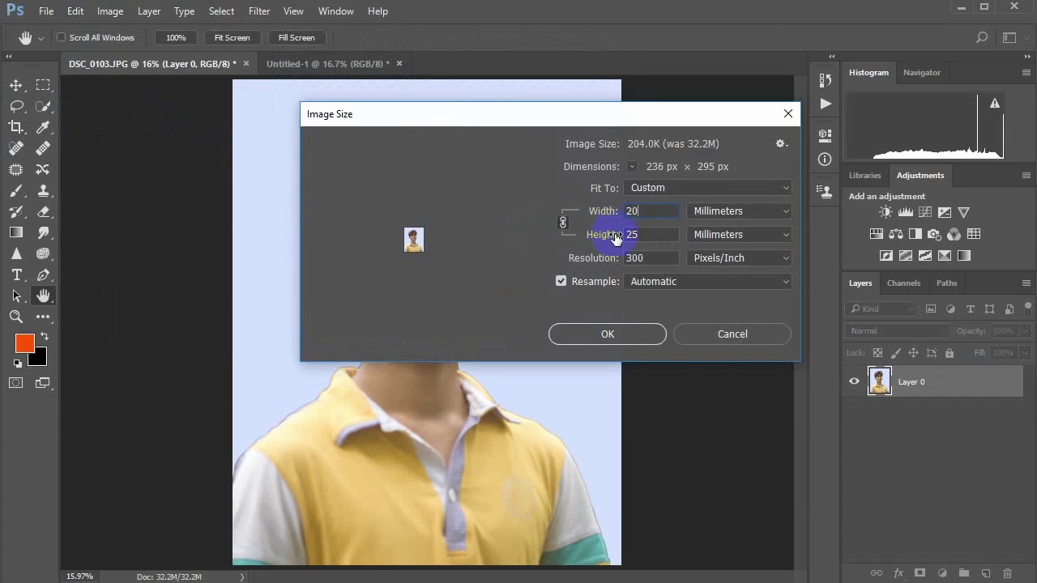
pyautogui.click(645, 235)
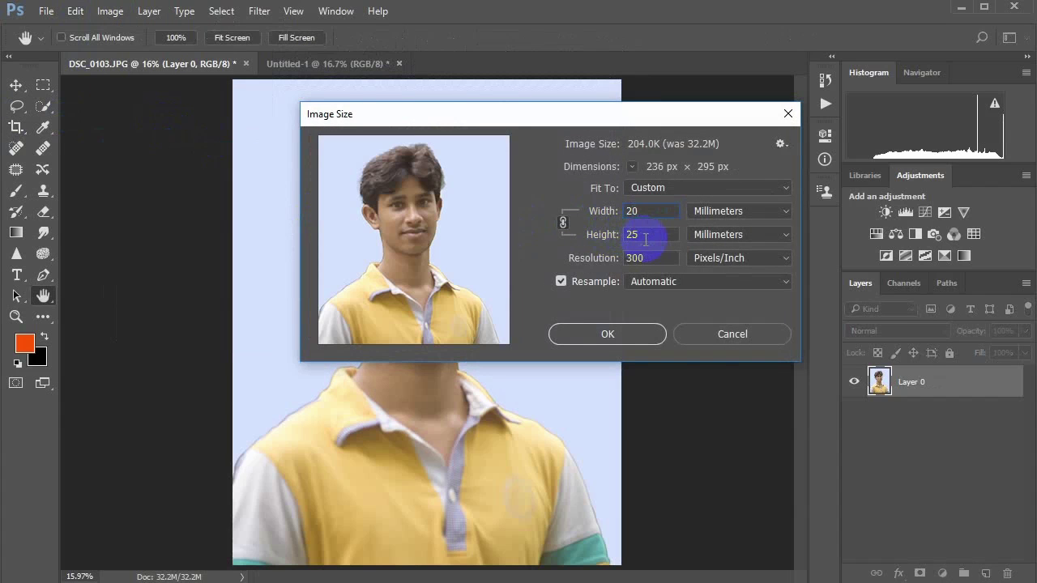
pyautogui.click(637, 334)
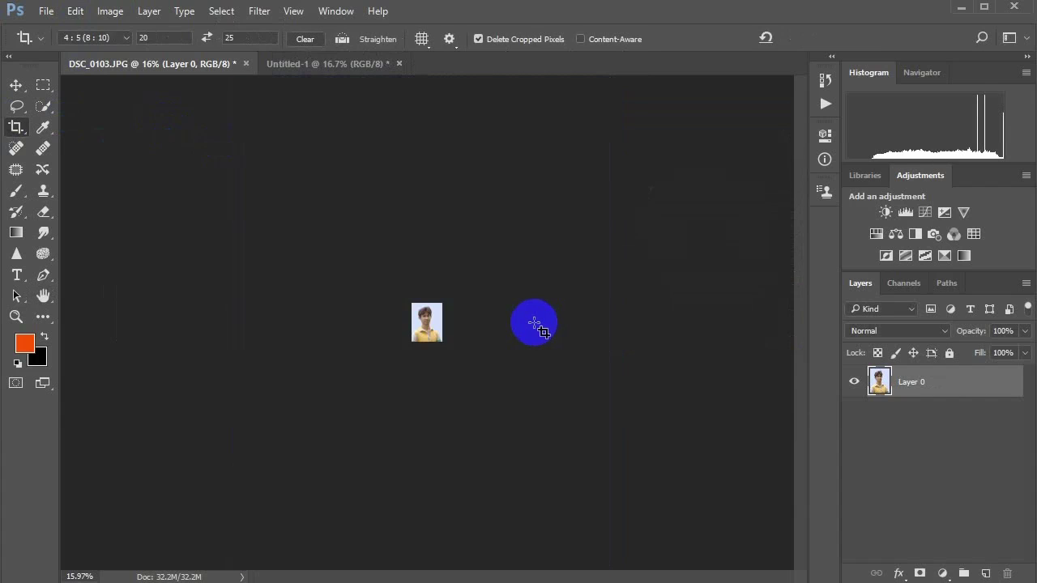
pyautogui.hotkey('ctrl', '0')
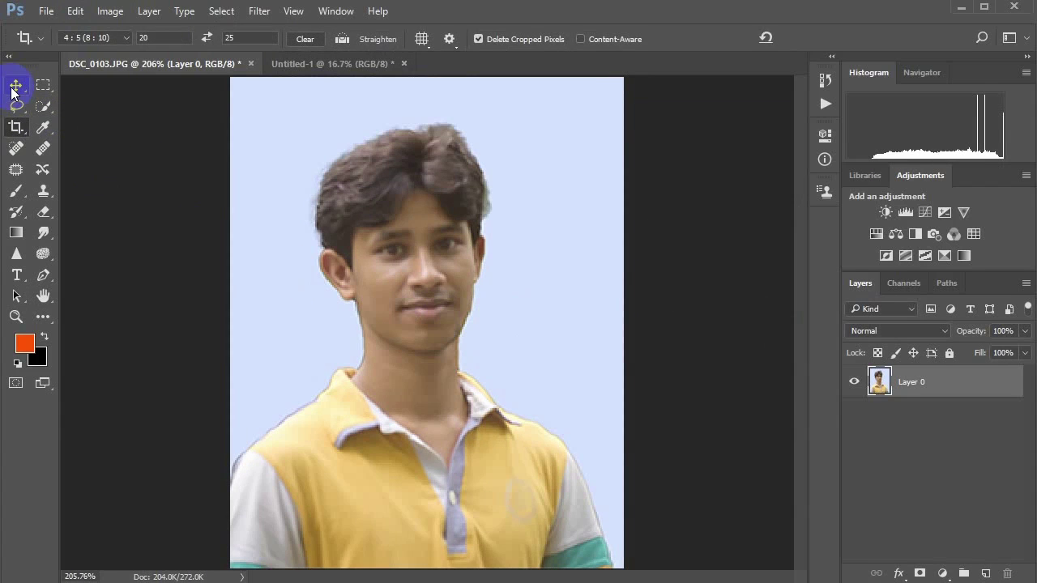
pyautogui.click(16, 85)
# Step: Place the stamp-size photo on the sheet, aligned bottom-left under the first column
pyautogui.moveTo(405, 310)
pyautogui.mouseDown()
pyautogui.moveTo(361, 140)
pyautogui.moveTo(344, 539)
pyautogui.moveTo(389, 527)
pyautogui.mouseUp()
pyautogui.hotkey('ctrl', '+')
pyautogui.hotkey('ctrl', '+')
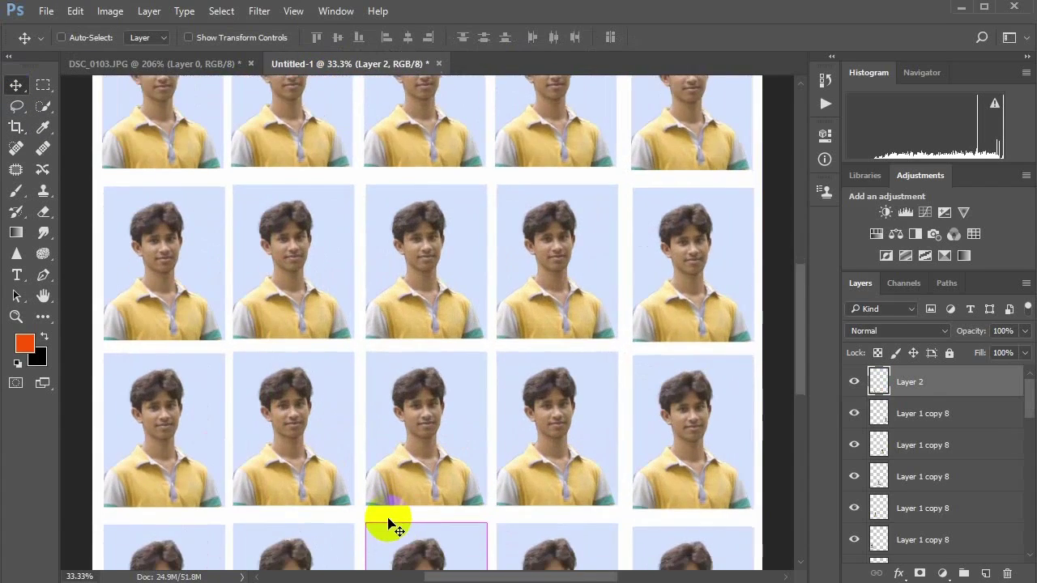
pyautogui.scroll(-3, 387, 518)
pyautogui.scroll(-2, 382, 498)
pyautogui.click(274, 410)
pyautogui.moveTo(273, 410); pyautogui.dragTo(156, 401)
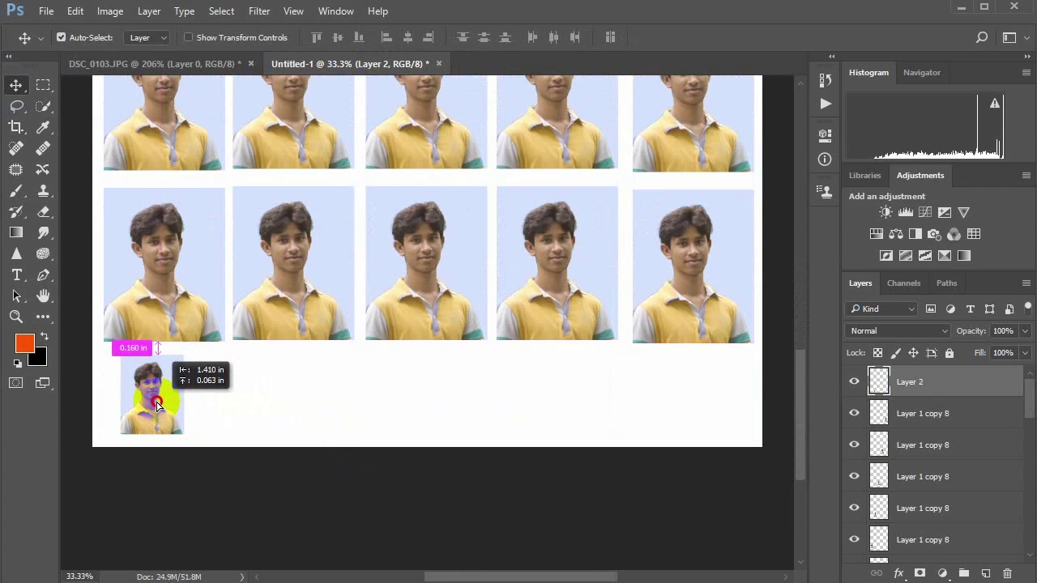
pyautogui.moveTo(156, 403); pyautogui.dragTo(280, 399)
# Step: Duplicate the small photos across to fill a bottom row of nine stamp-size photos
pyautogui.keyDown('shift'); pyautogui.click(901, 443); pyautogui.keyUp('shift')
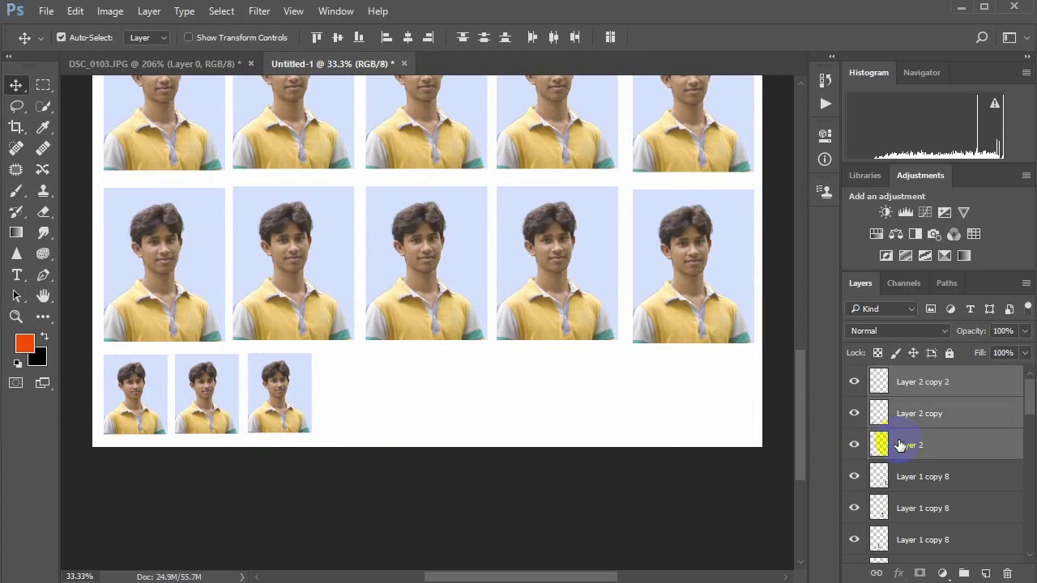
pyautogui.keyDown('alt'); pyautogui.moveTo(241, 405); pyautogui.dragTo(460, 401); pyautogui.keyUp('alt')
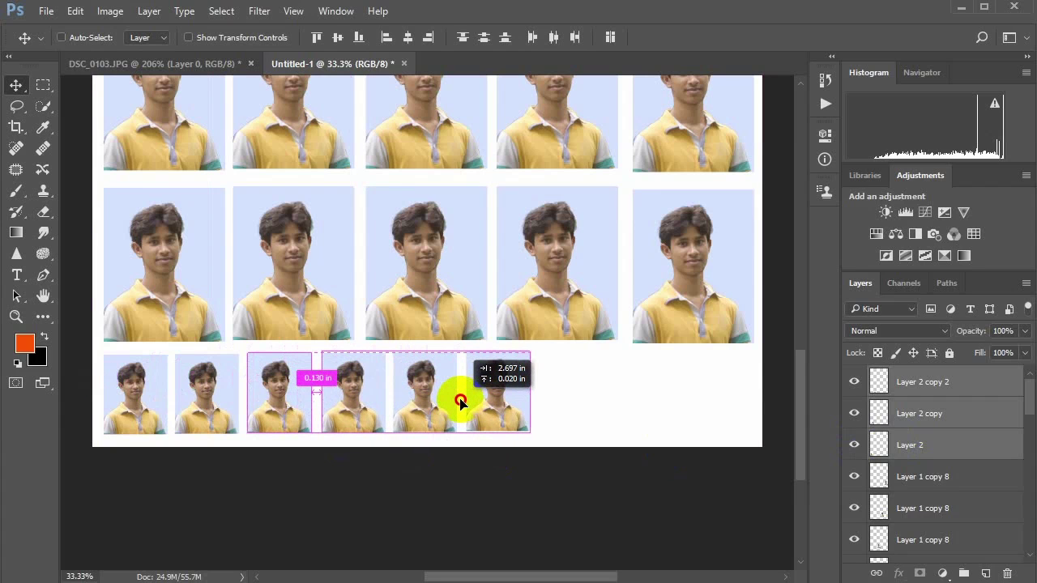
pyautogui.moveTo(461, 401)
pyautogui.keyDown('alt'); pyautogui.mouseDown()
pyautogui.moveTo(686, 402)
pyautogui.moveTo(674, 400)
pyautogui.mouseUp(); pyautogui.keyUp('alt')
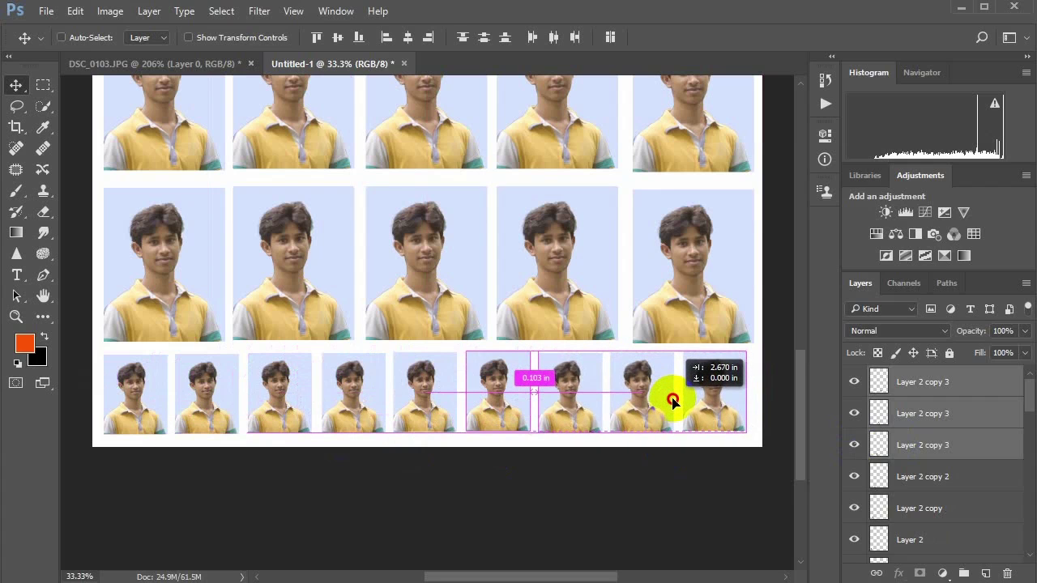
pyautogui.keyDown('alt'); pyautogui.moveTo(672, 400); pyautogui.dragTo(671, 398); pyautogui.keyUp('alt')
pyautogui.scroll(-2, 512, 458)
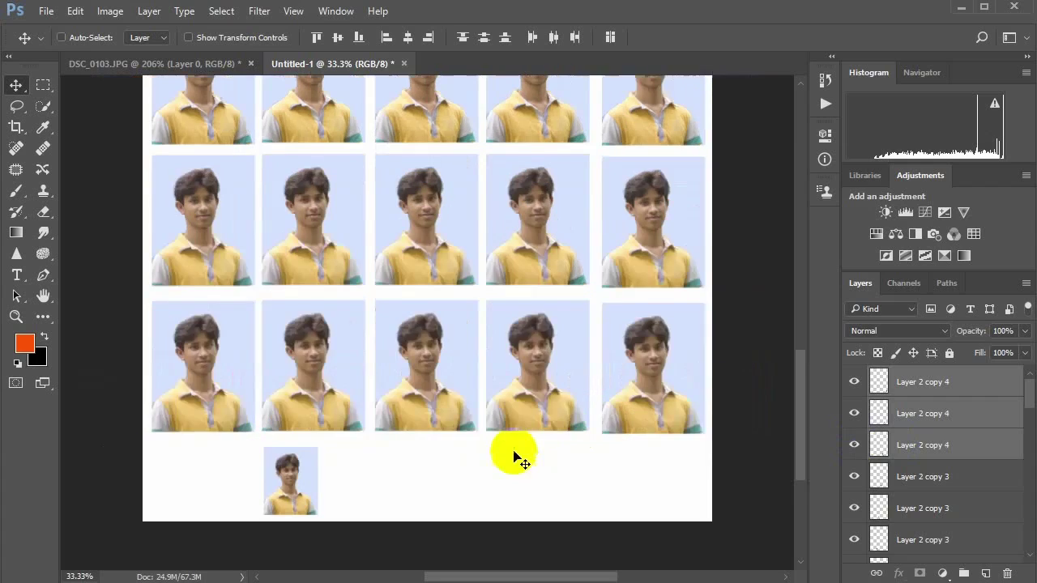
pyautogui.scroll(-2, 514, 458)
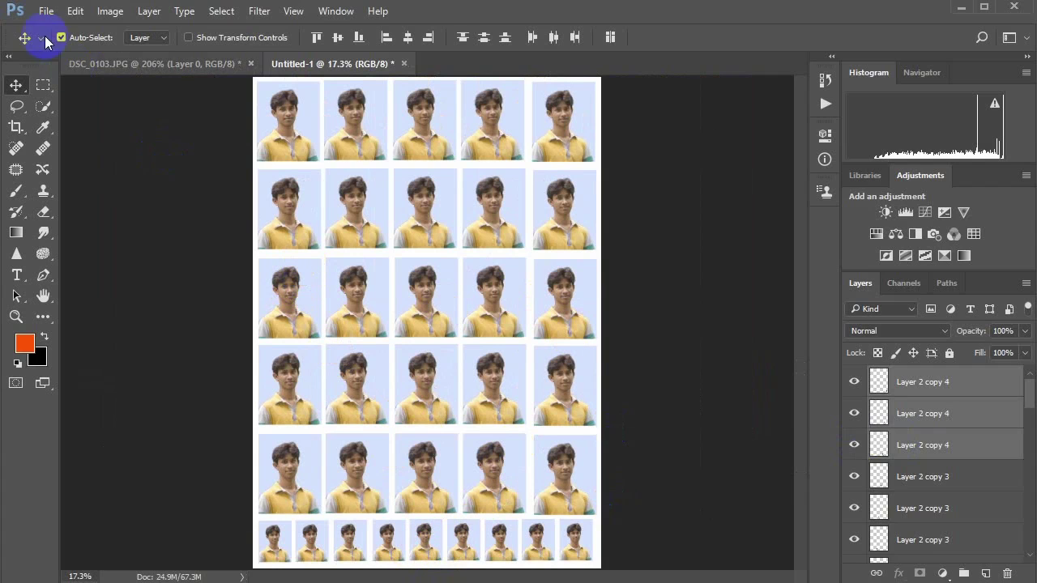
pyautogui.click(46, 12)
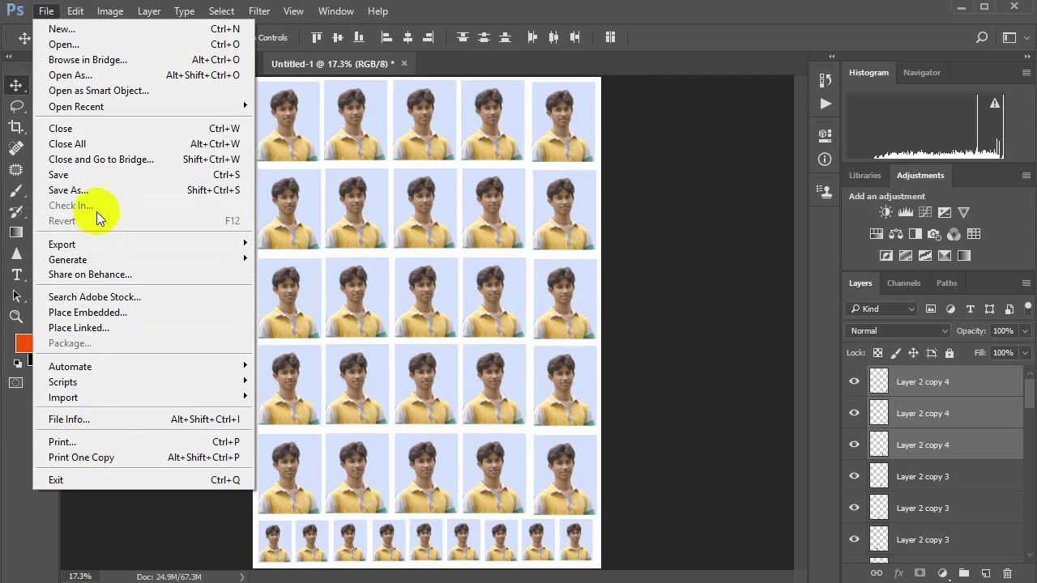
# Step: Save the sheet to the Desktop as JPEG 'pp' at Maximum quality 12
pyautogui.click(96, 189)
pyautogui.click(72, 112)
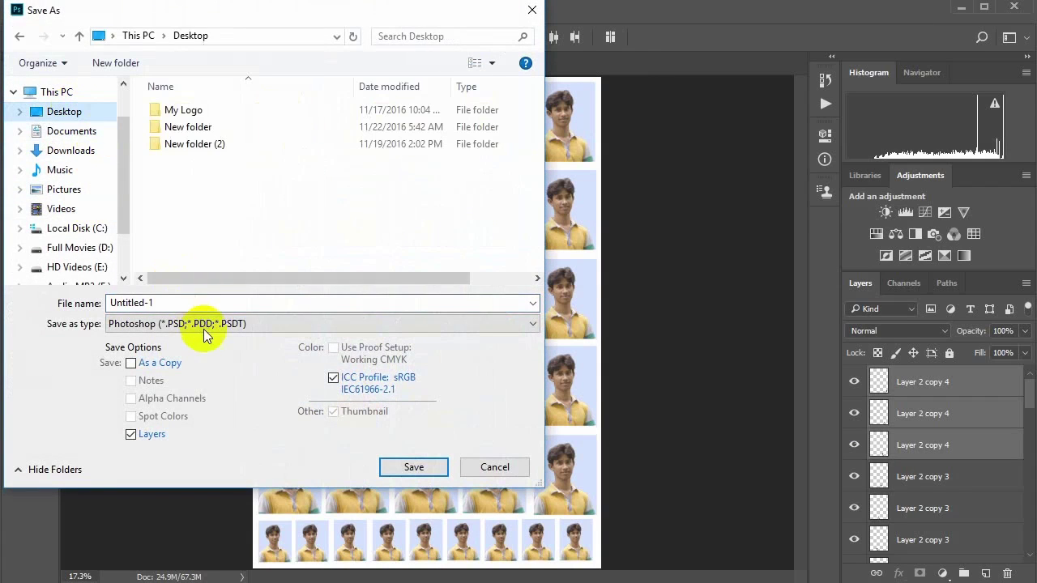
pyautogui.click(192, 300)
pyautogui.write('pp')
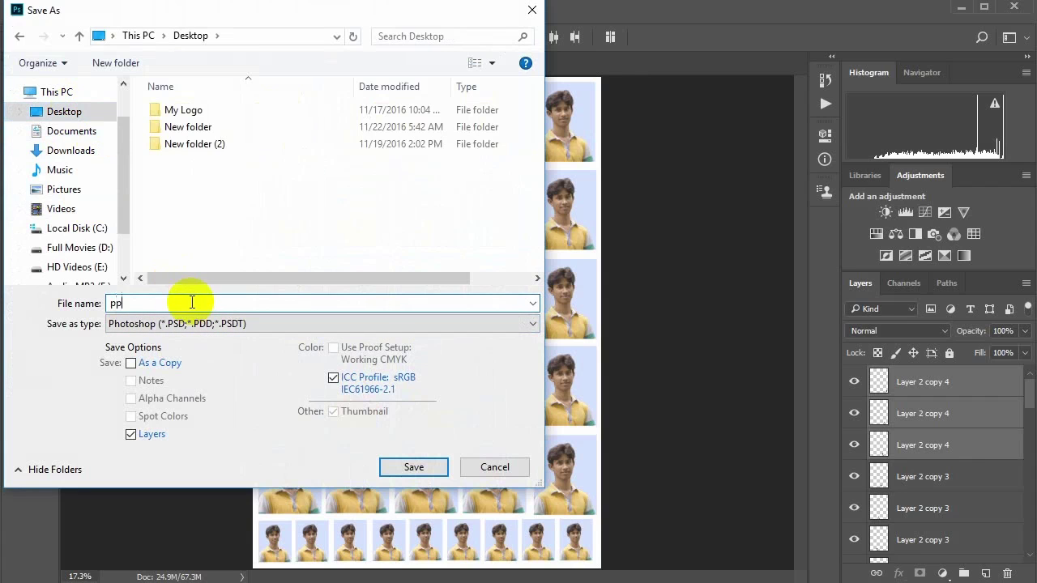
pyautogui.click(190, 324)
pyautogui.click(179, 437)
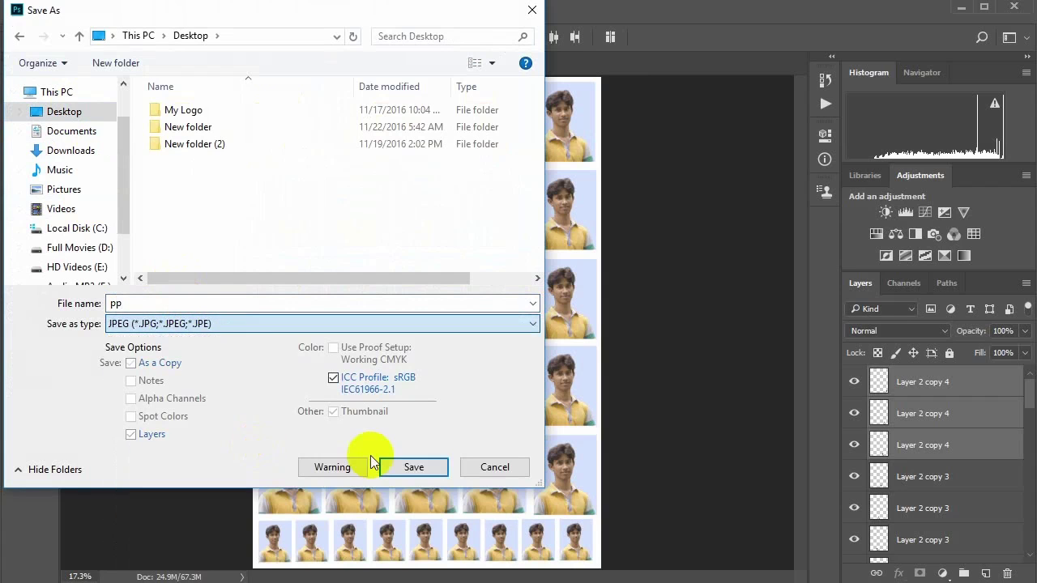
pyautogui.click(403, 462)
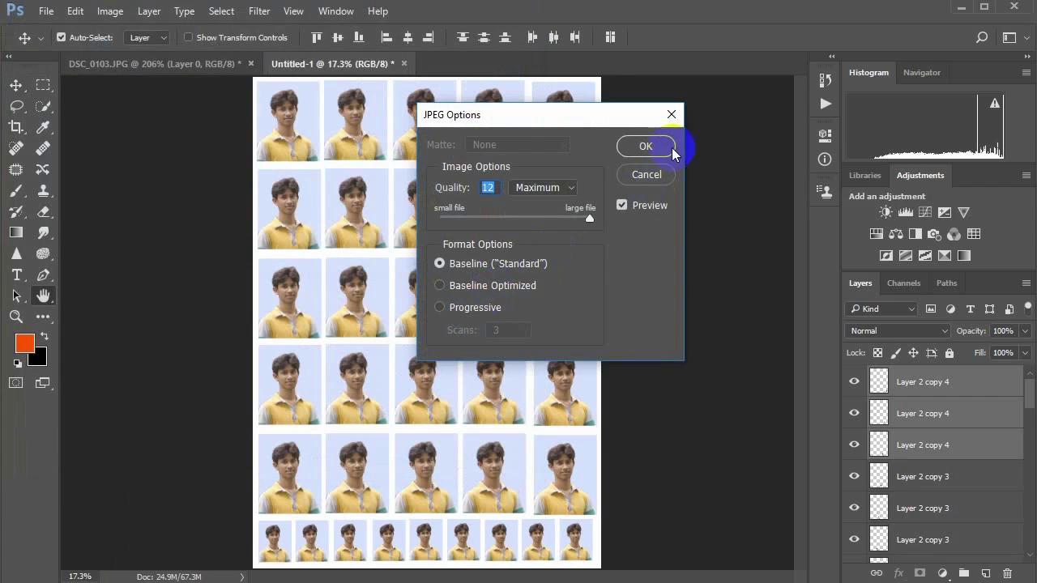
pyautogui.click(646, 148)
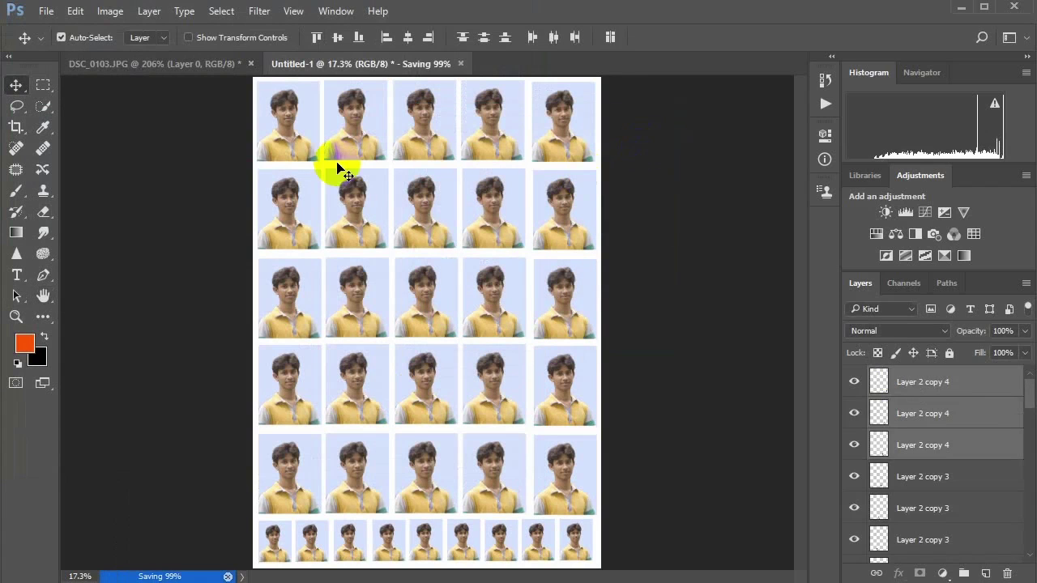
pyautogui.click(46, 11)
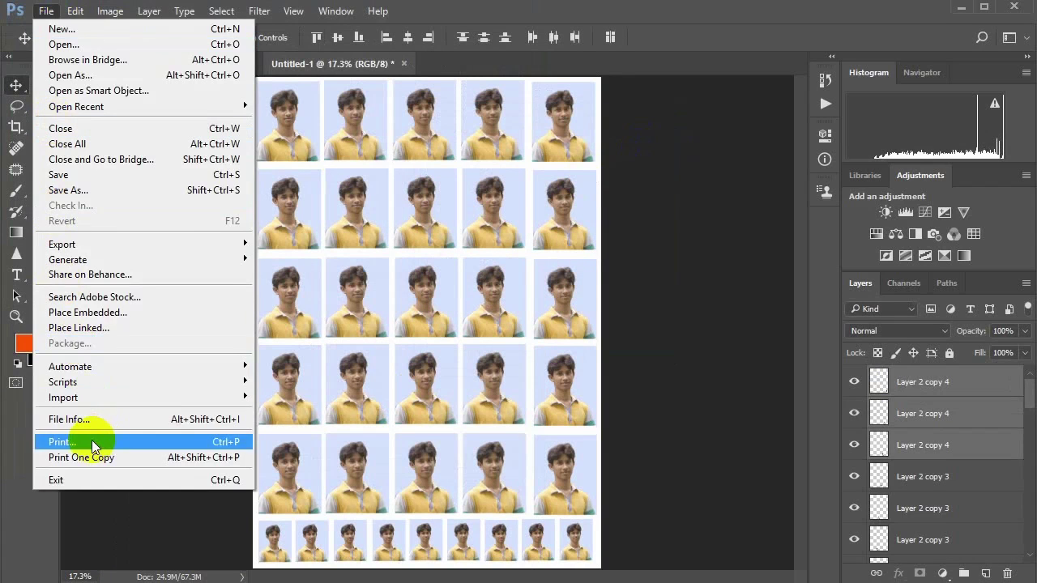
# Step: Print the sheet via Microsoft Print to PDF, saving the PDF as 'a' on the Desktop
pyautogui.click(92, 440)
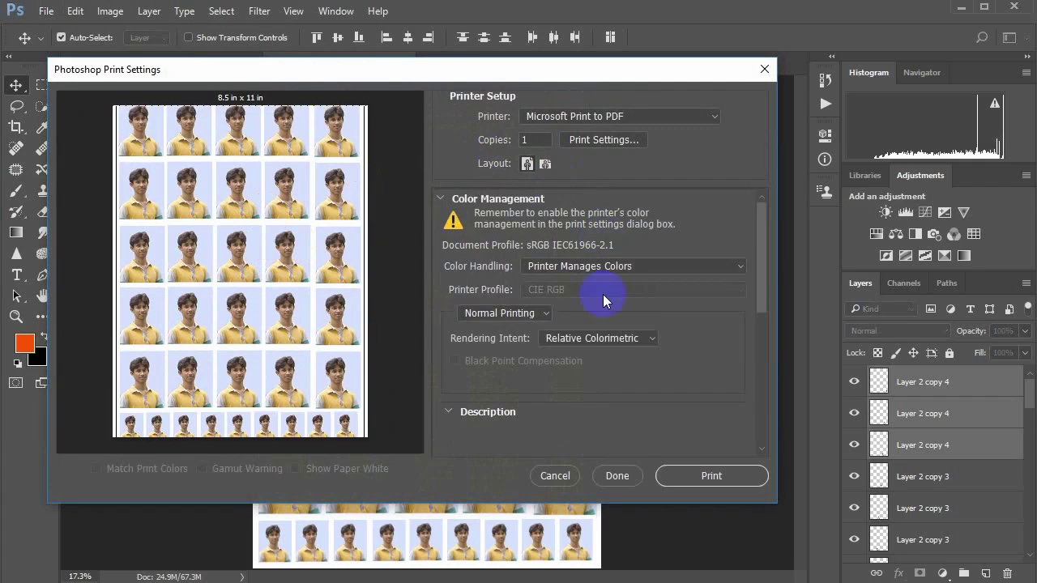
pyautogui.click(702, 477)
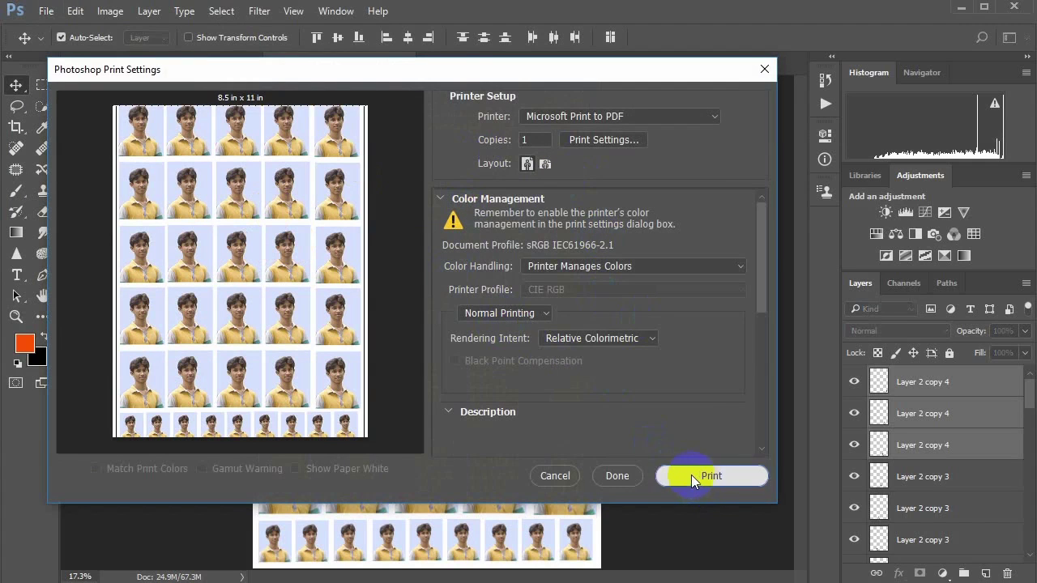
pyautogui.click(221, 337)
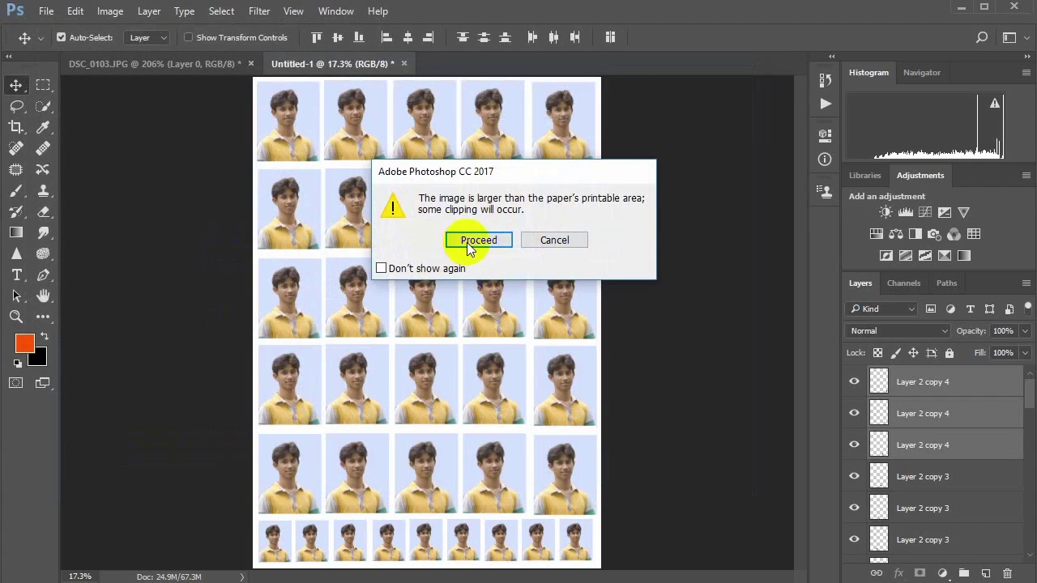
pyautogui.click(466, 242)
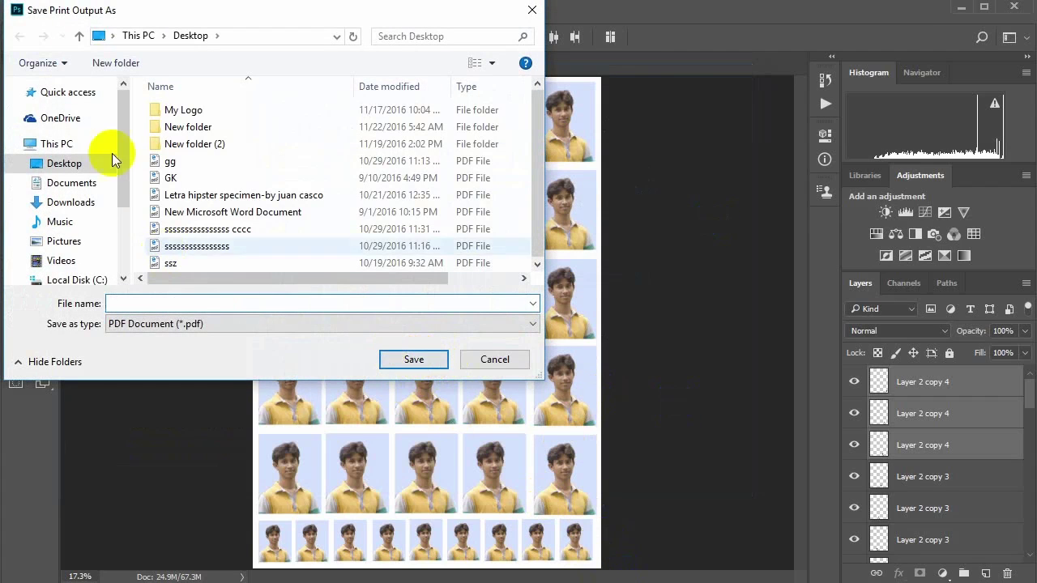
pyautogui.click(410, 366)
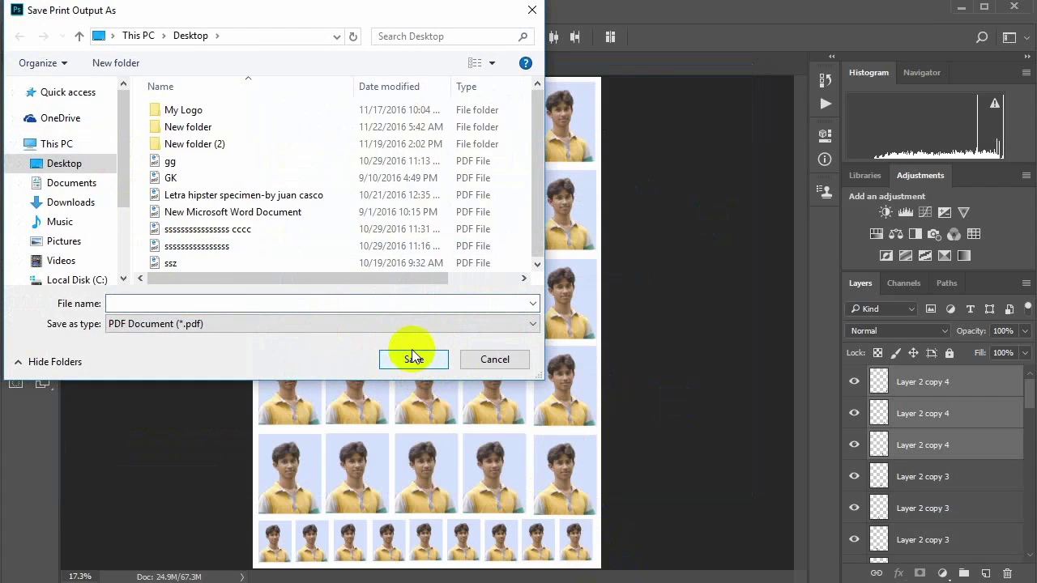
pyautogui.click(296, 303)
pyautogui.write('a')
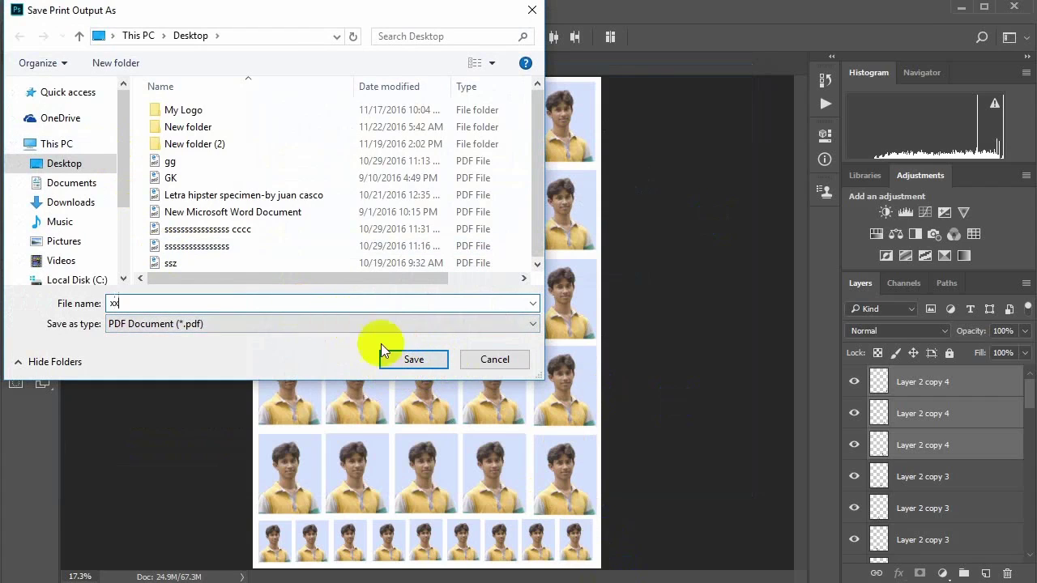
pyautogui.click(411, 359)
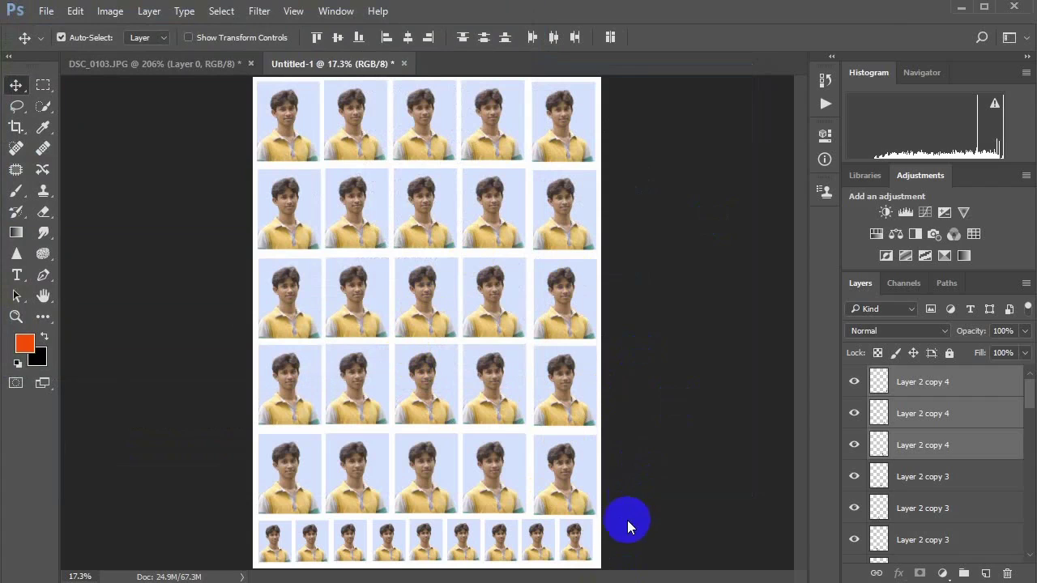